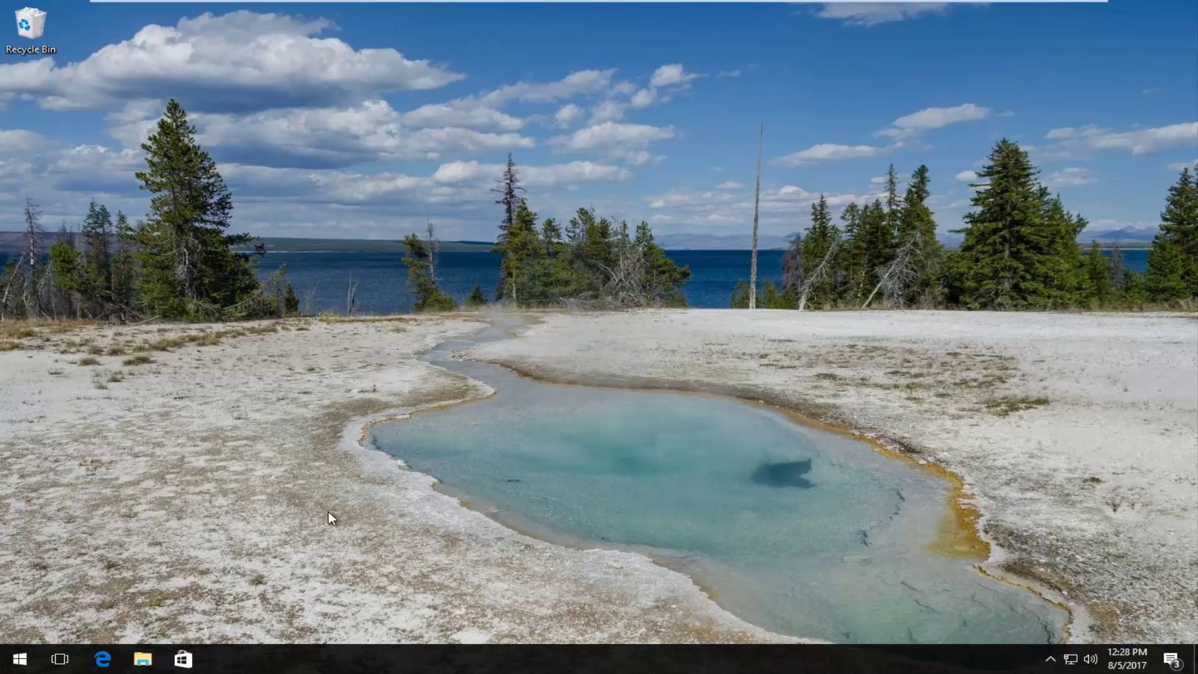
Step: Search the Start menu for 'services' and launch the Services desktop app
left_click(19, 660)
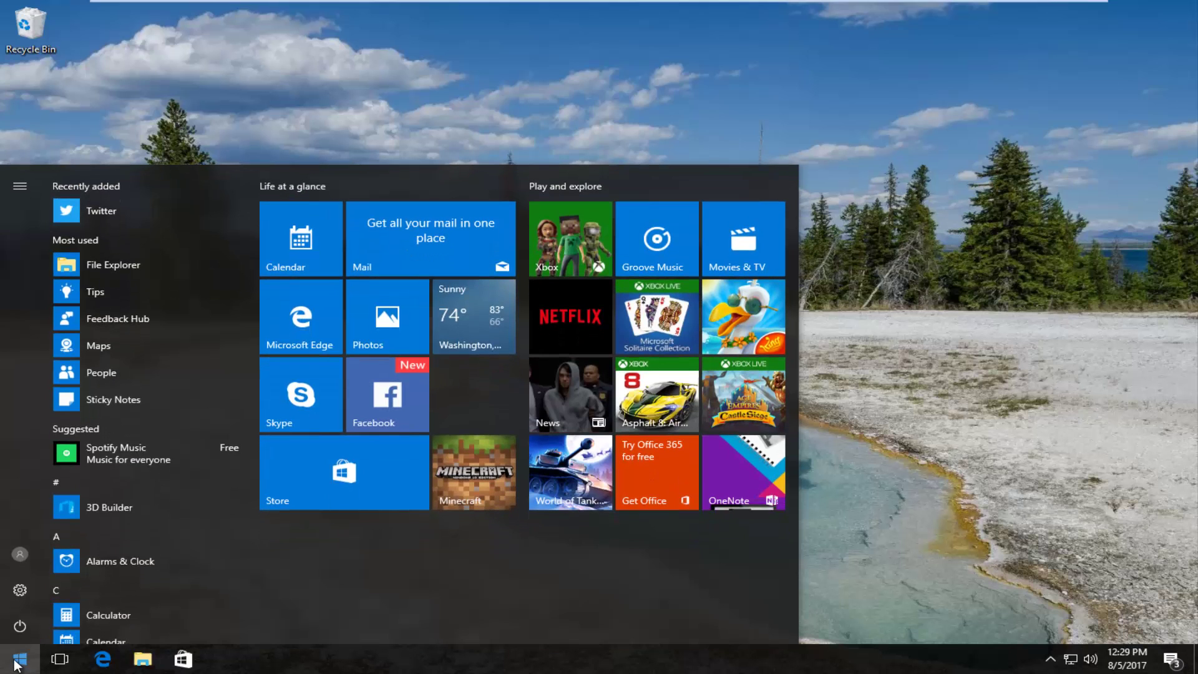
type("servi")
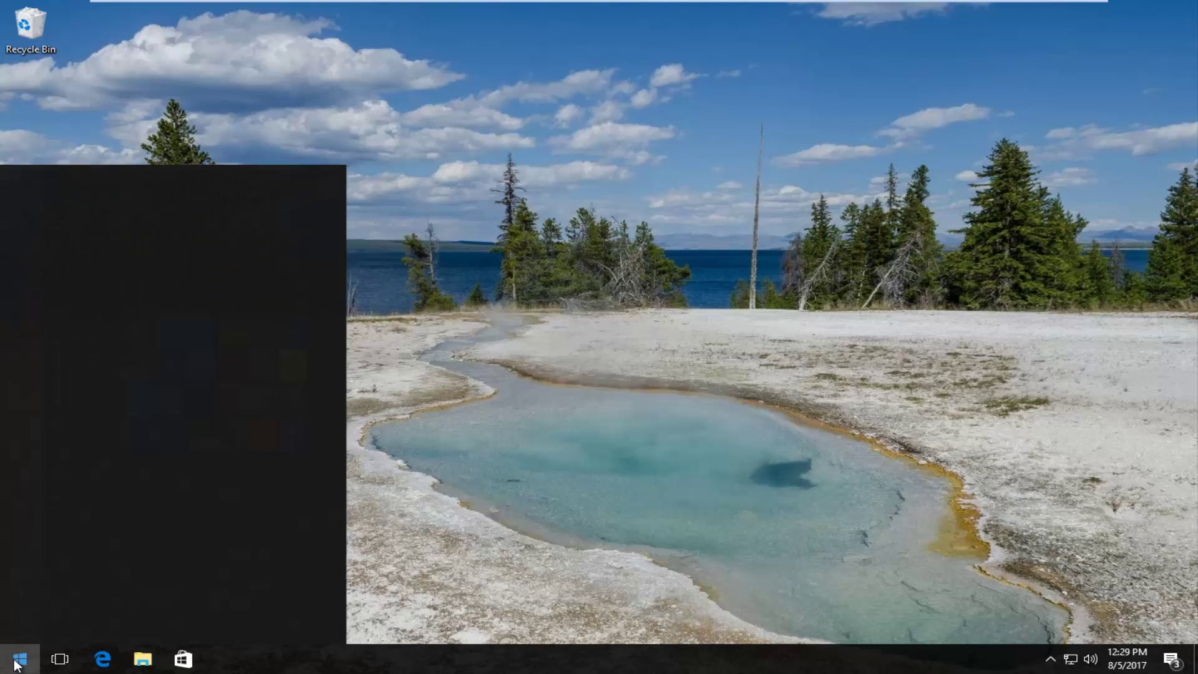
type("ces")
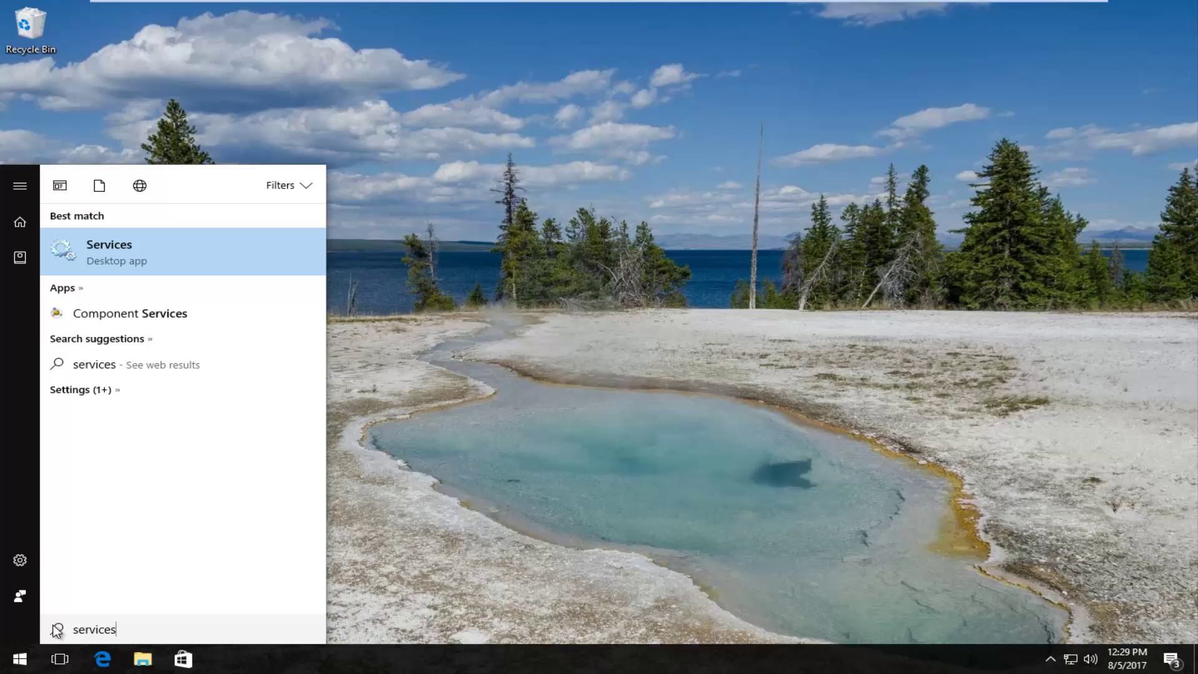
left_click(137, 265)
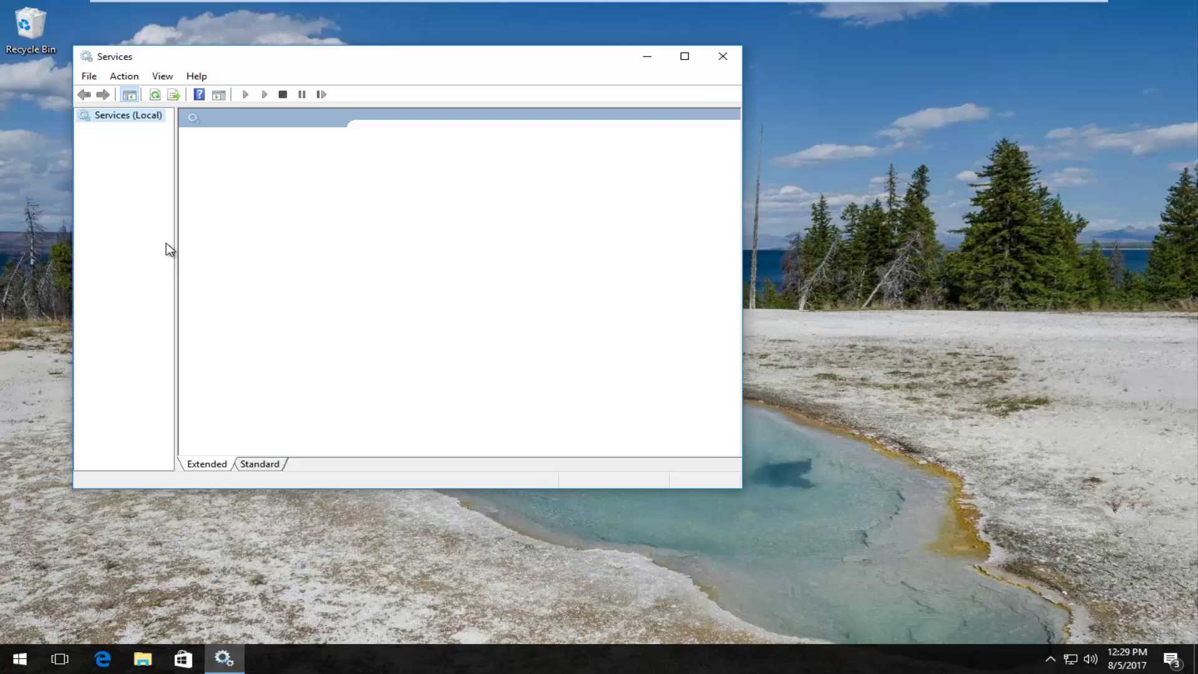
Step: Move and enlarge the Services window, widen the Name column, and select Background Intelligent Transfer Service
left_click_drag(337, 62, 388, 63)
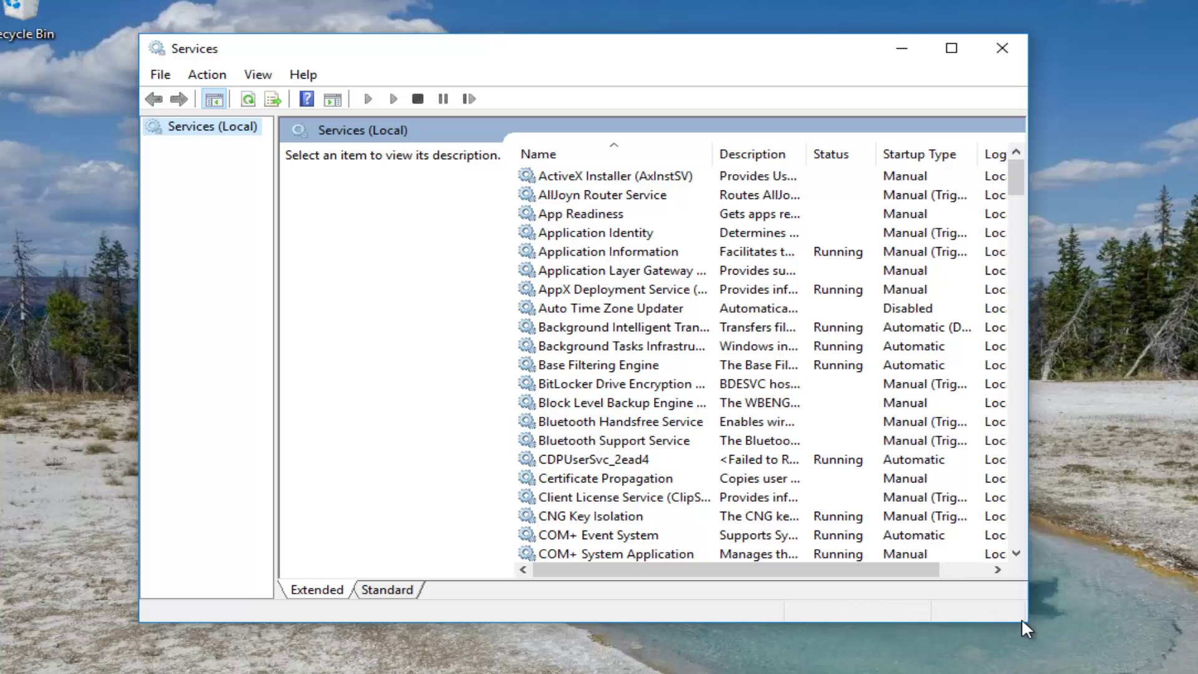
left_click_drag(1024, 621, 1116, 630)
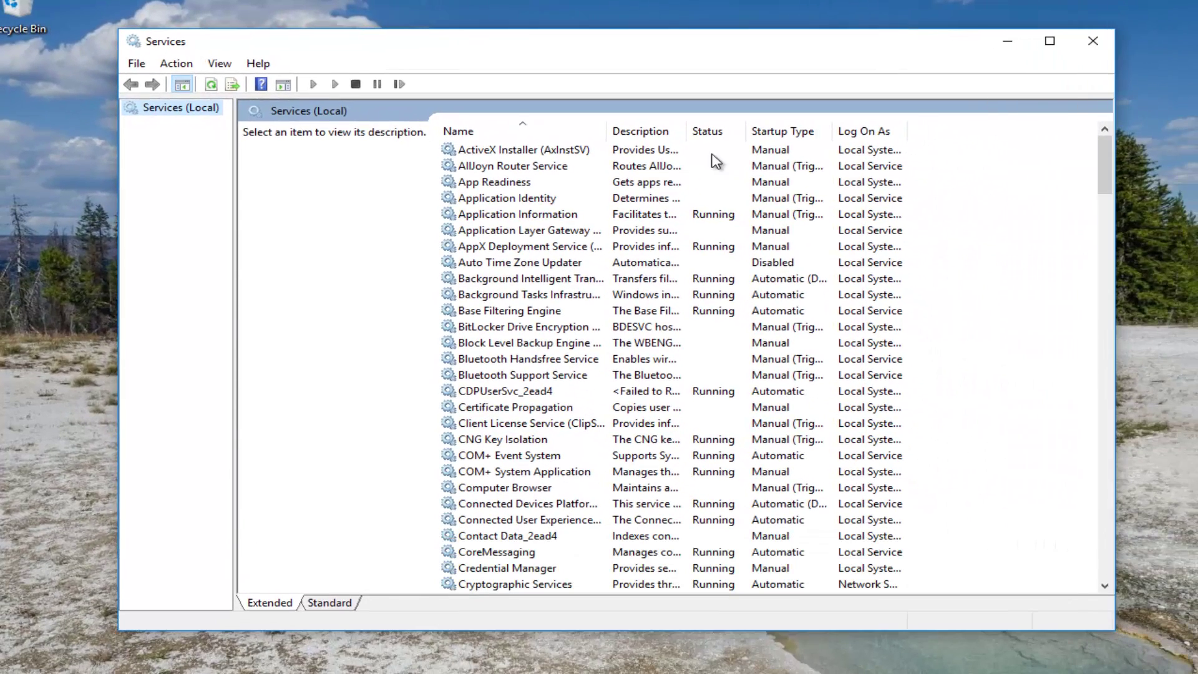
left_click(487, 295)
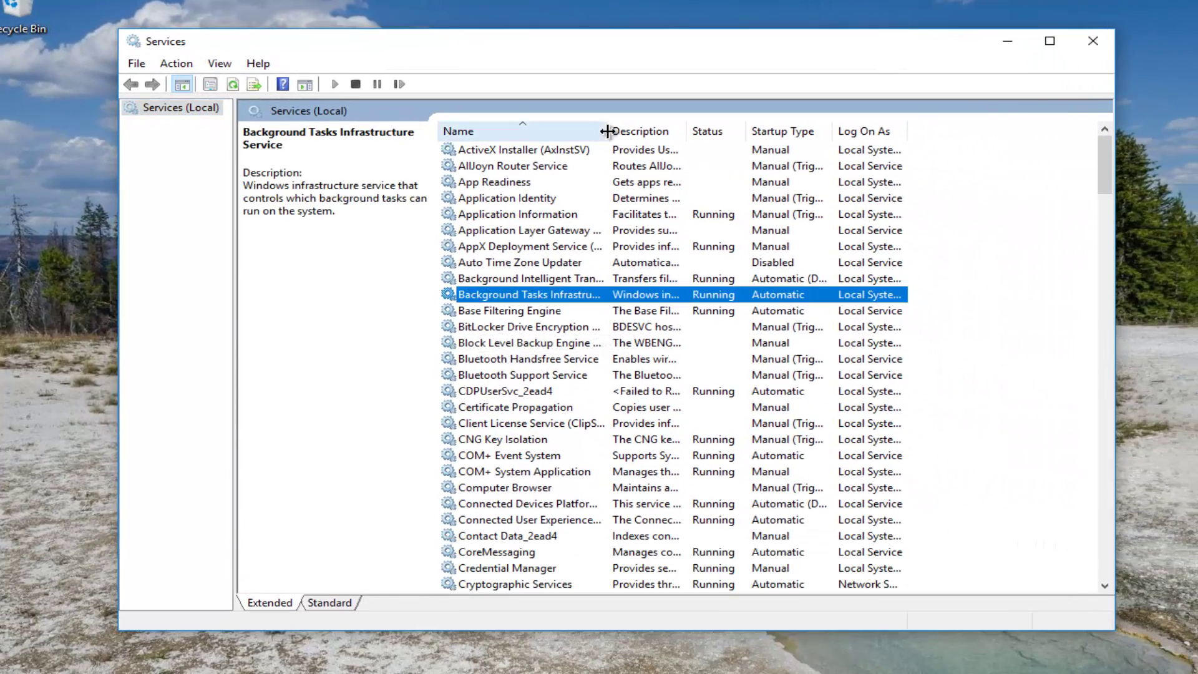
left_click_drag(608, 131, 663, 133)
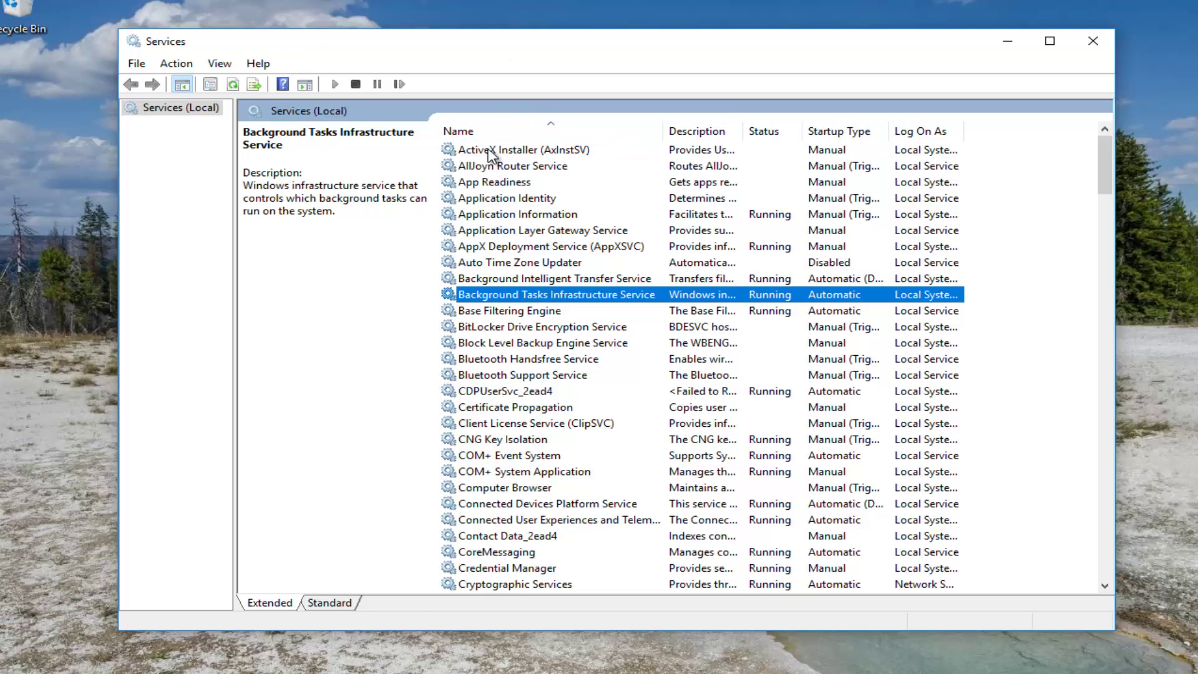
left_click(485, 280)
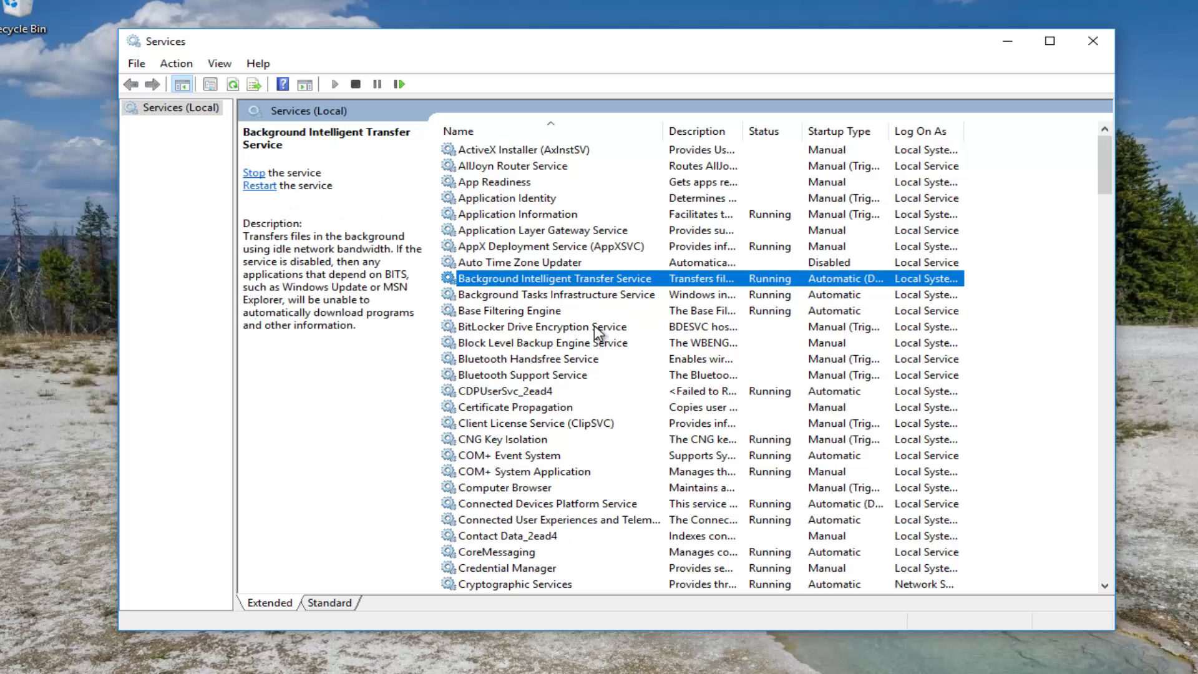
double_click(504, 281)
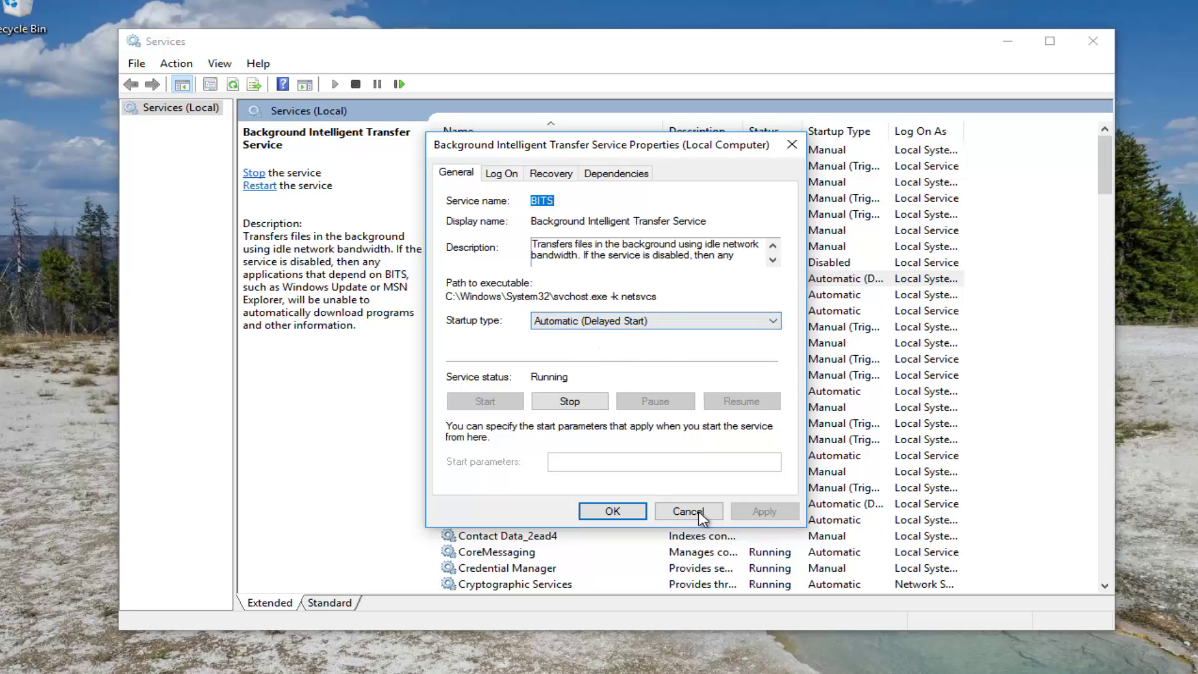
left_click(570, 325)
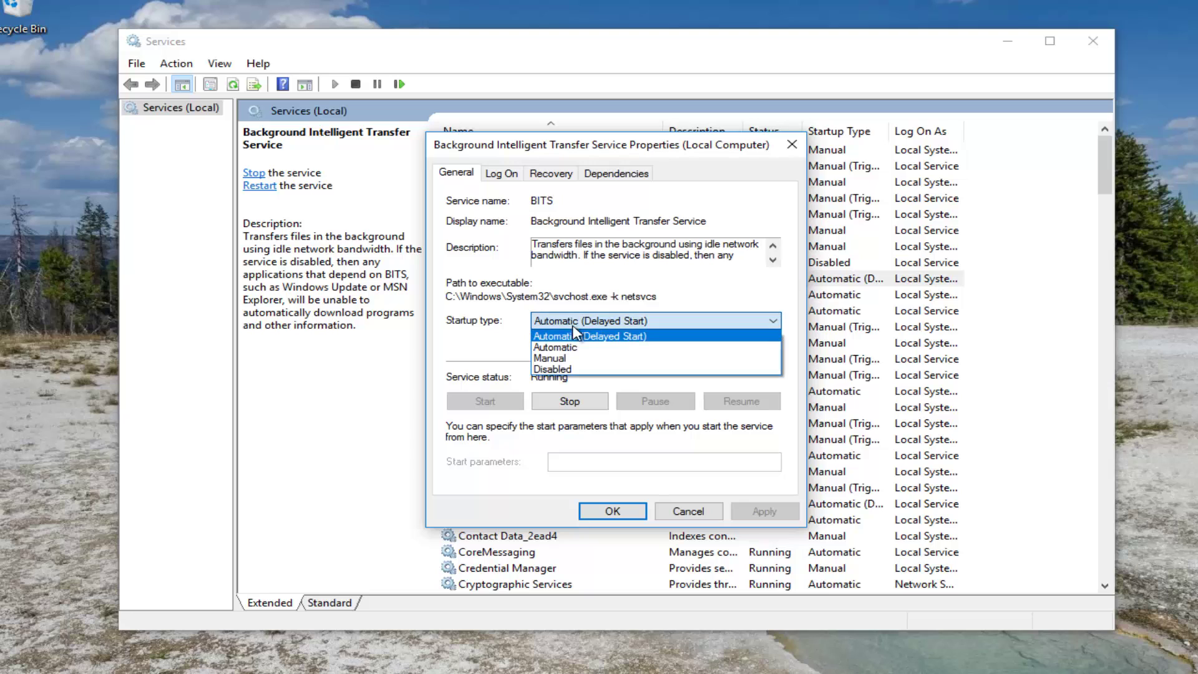
left_click(557, 359)
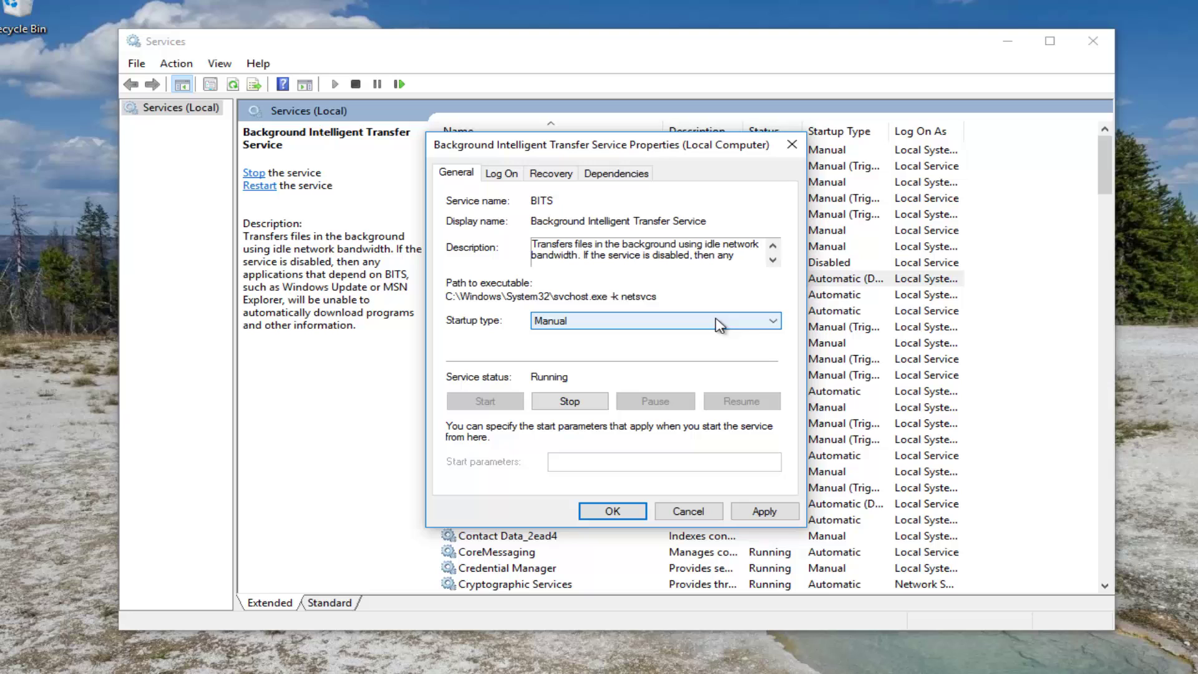
left_click(763, 319)
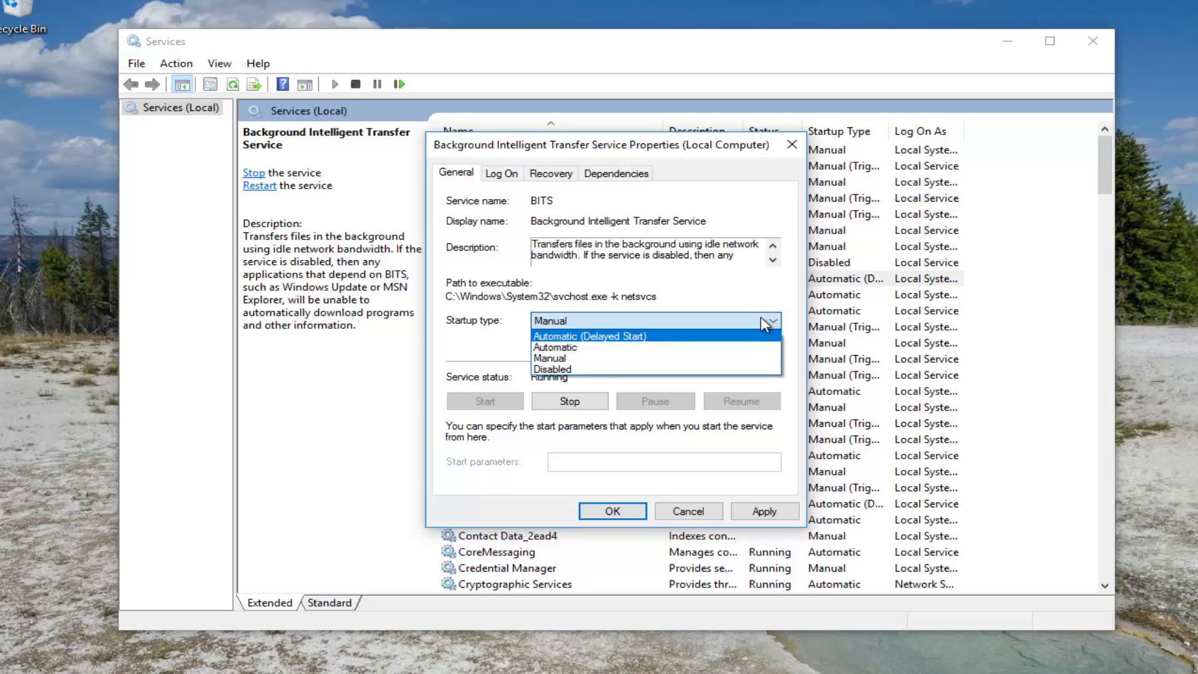
left_click(555, 339)
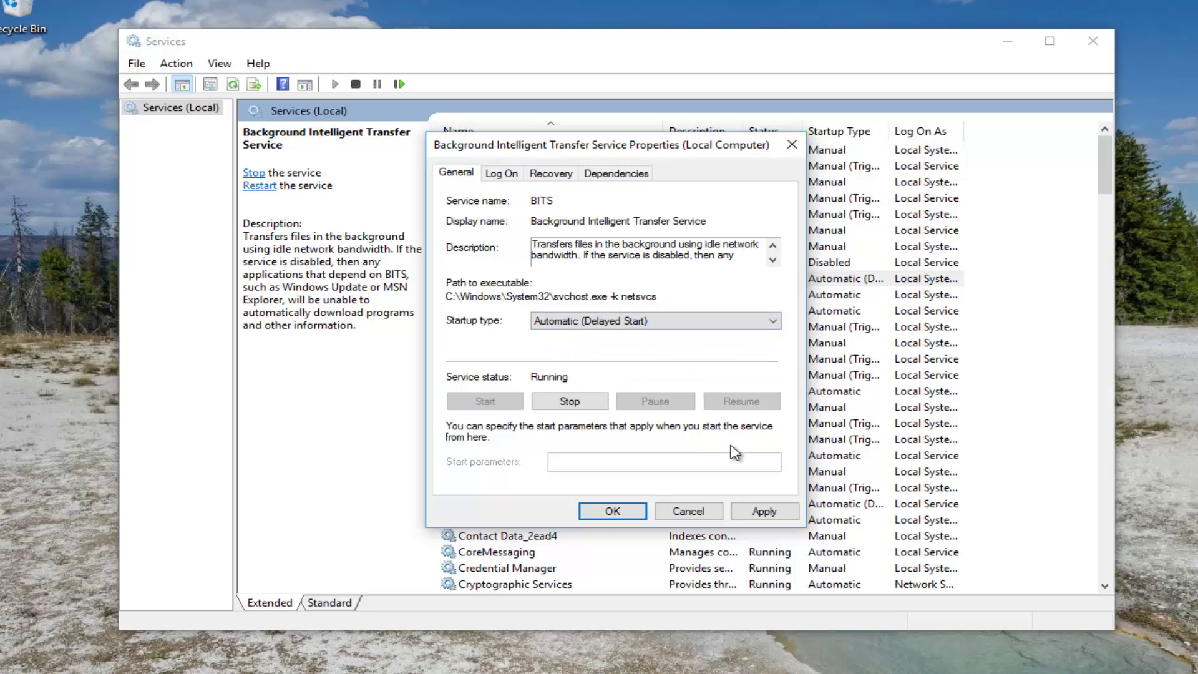
left_click(596, 512)
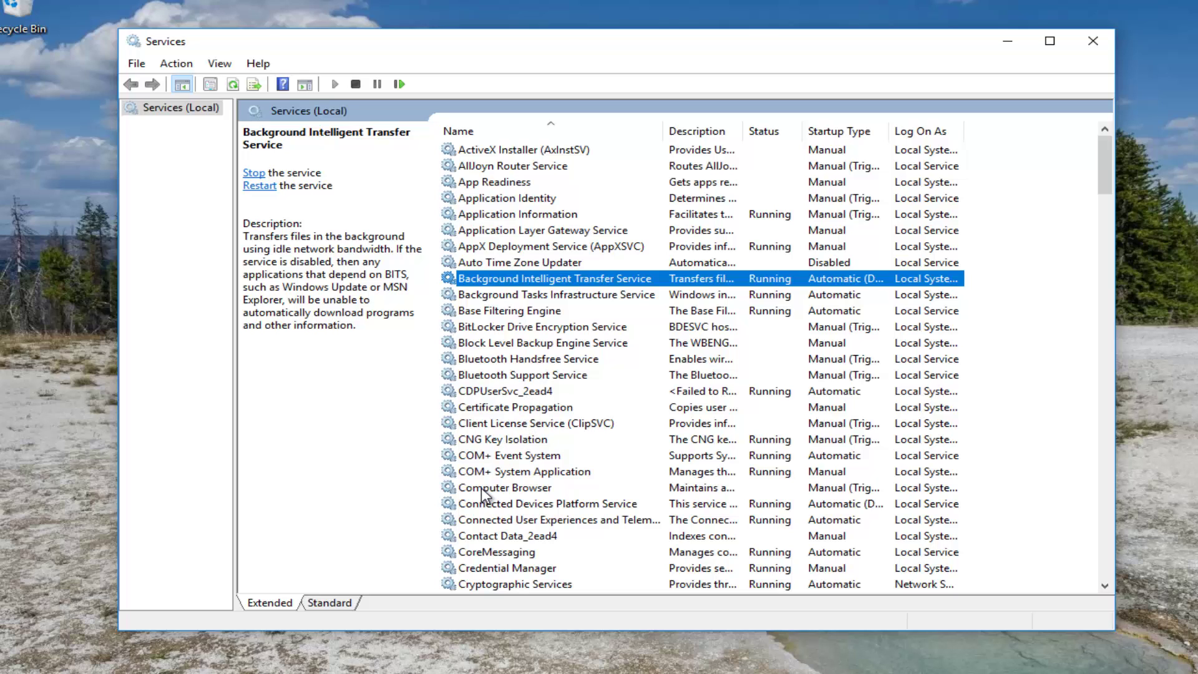
left_click(479, 462)
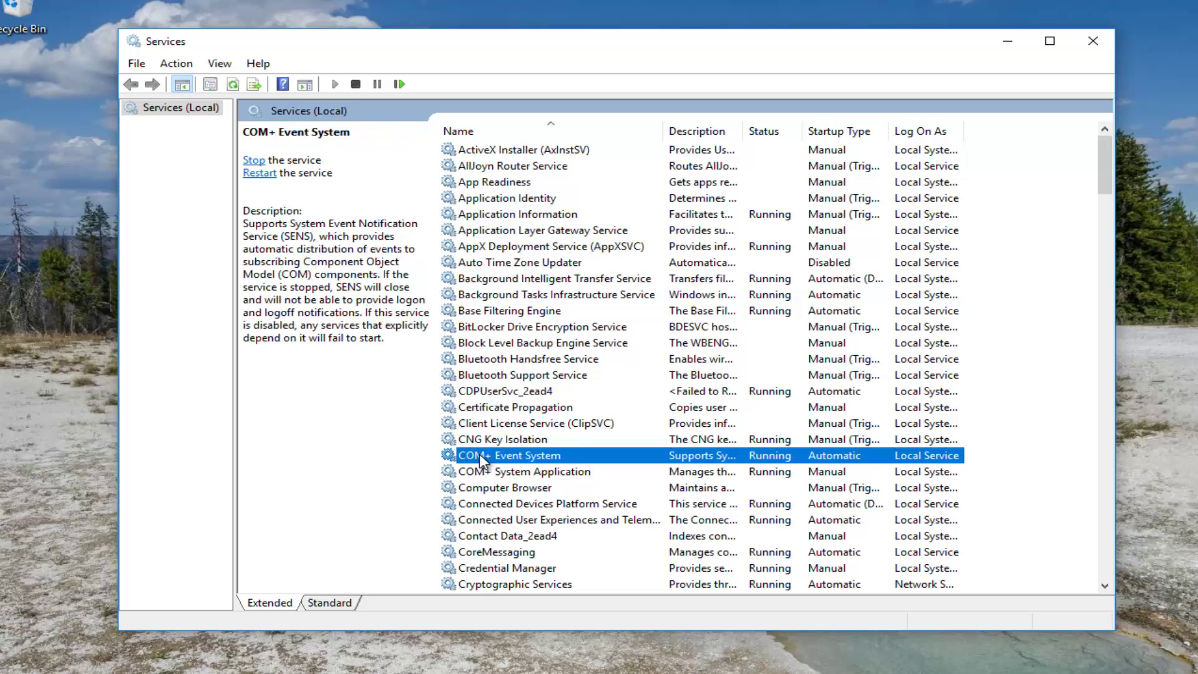
double_click(479, 454)
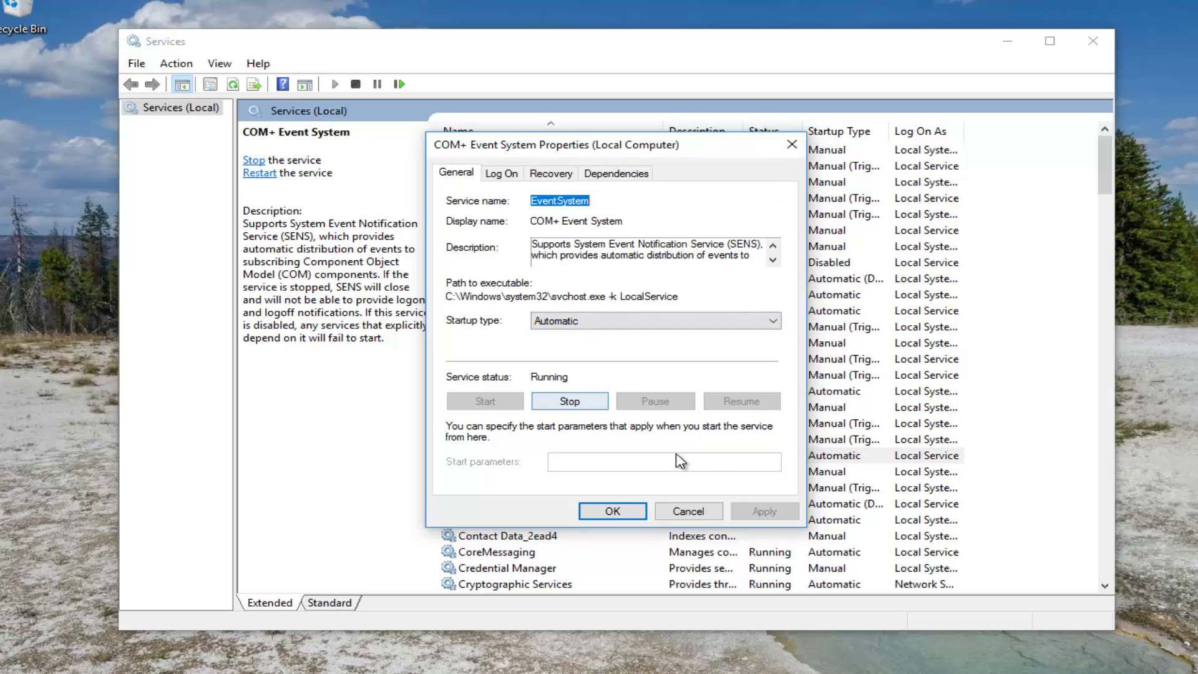
left_click(589, 320)
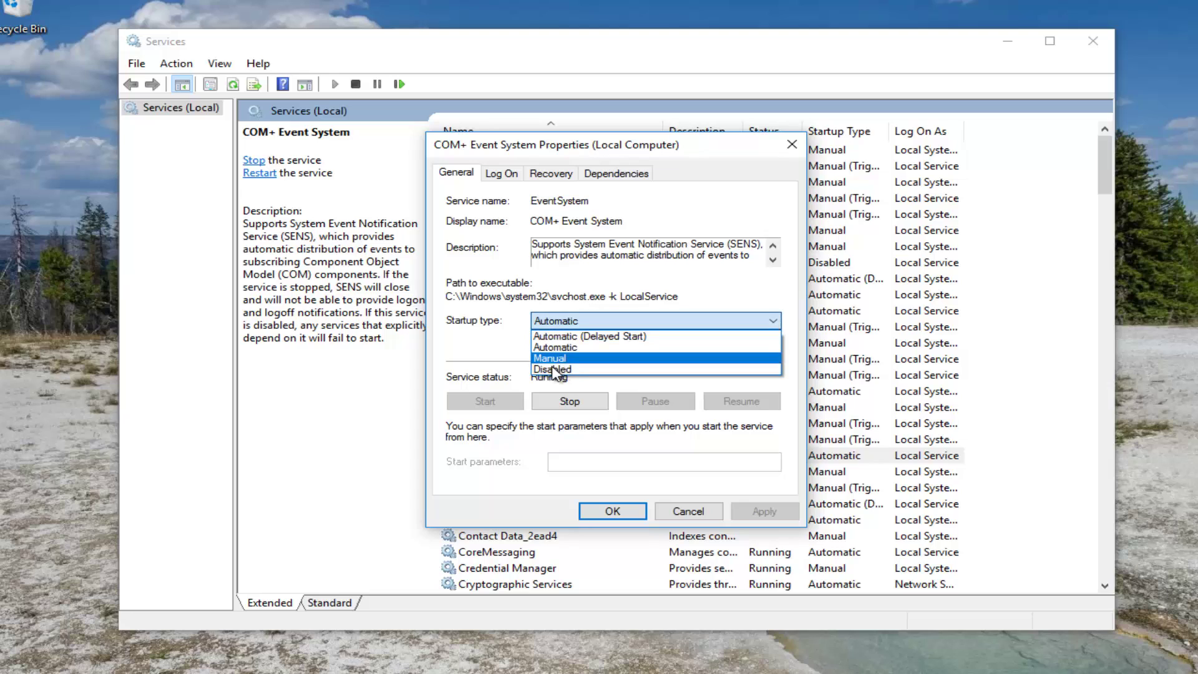
left_click(455, 353)
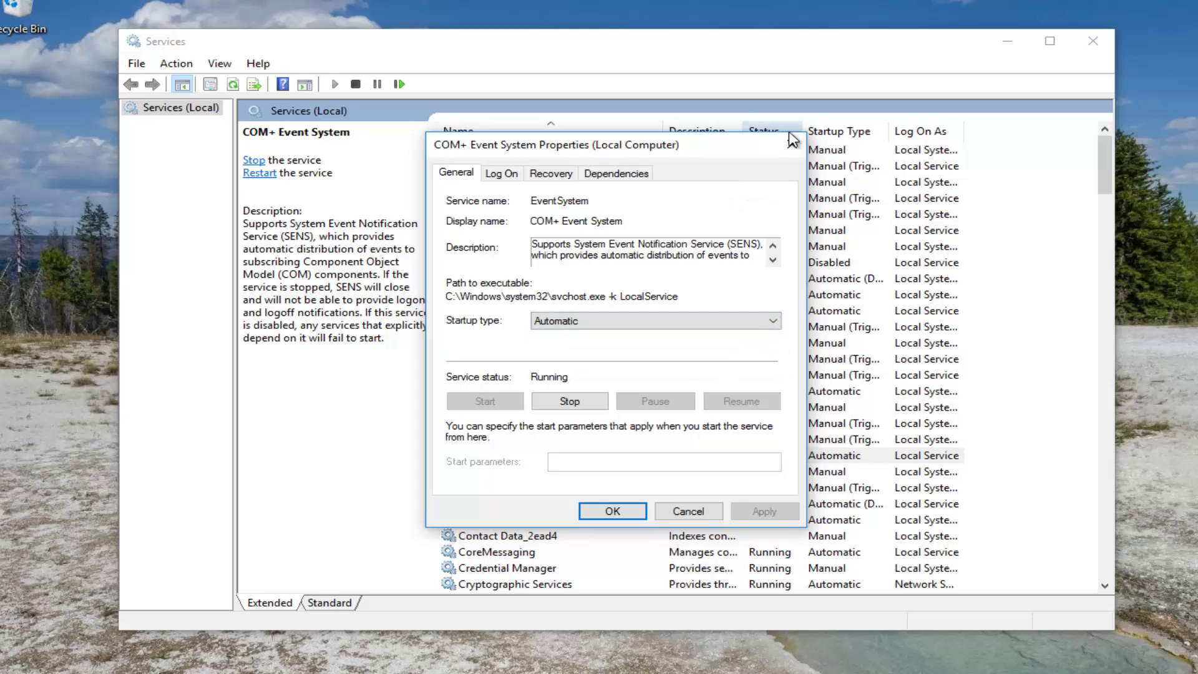
left_click(627, 322)
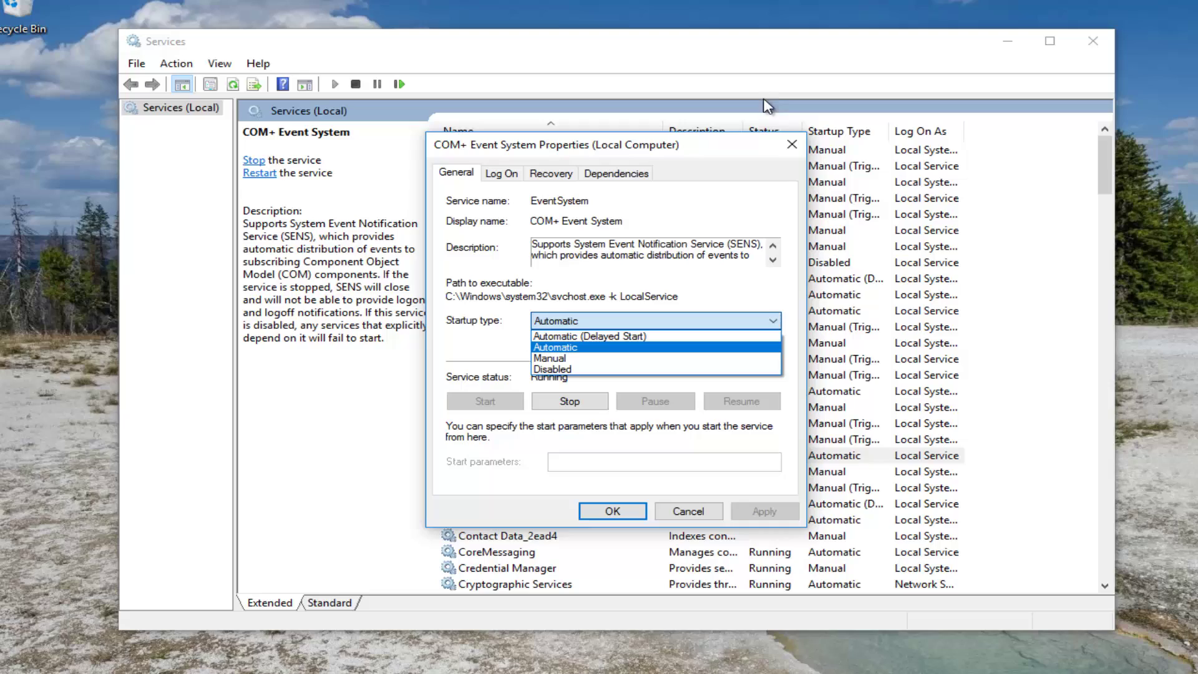
left_click(799, 144)
left_click(794, 145)
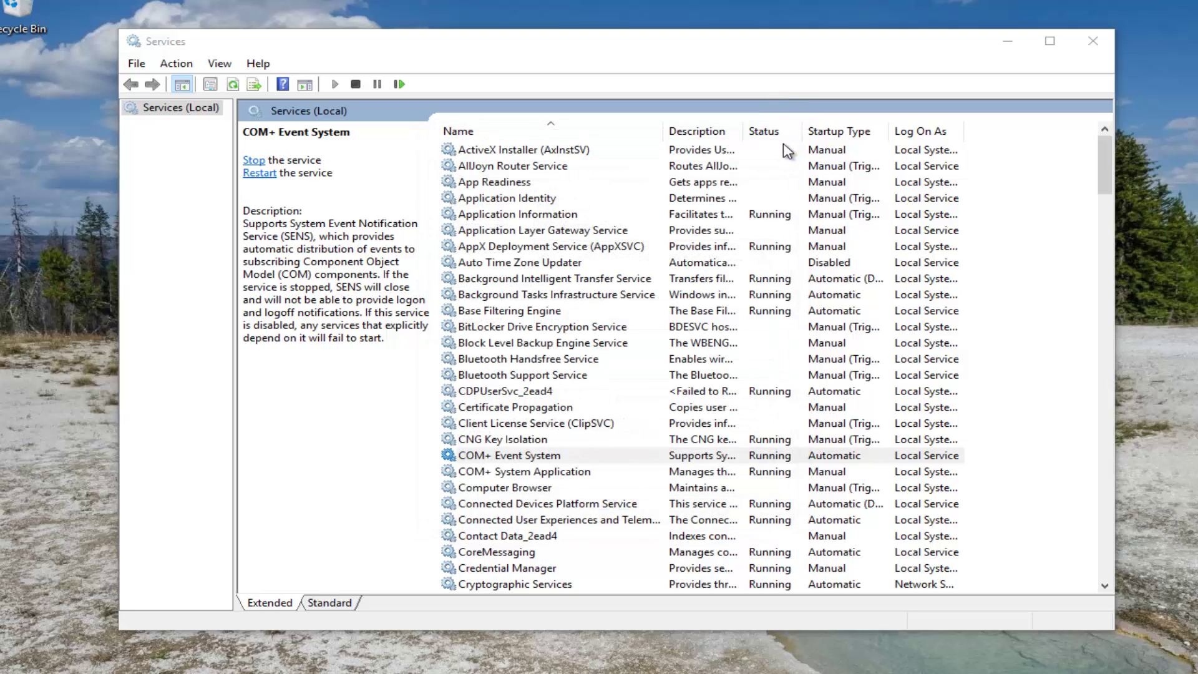
scroll(604, 337, "down", 20)
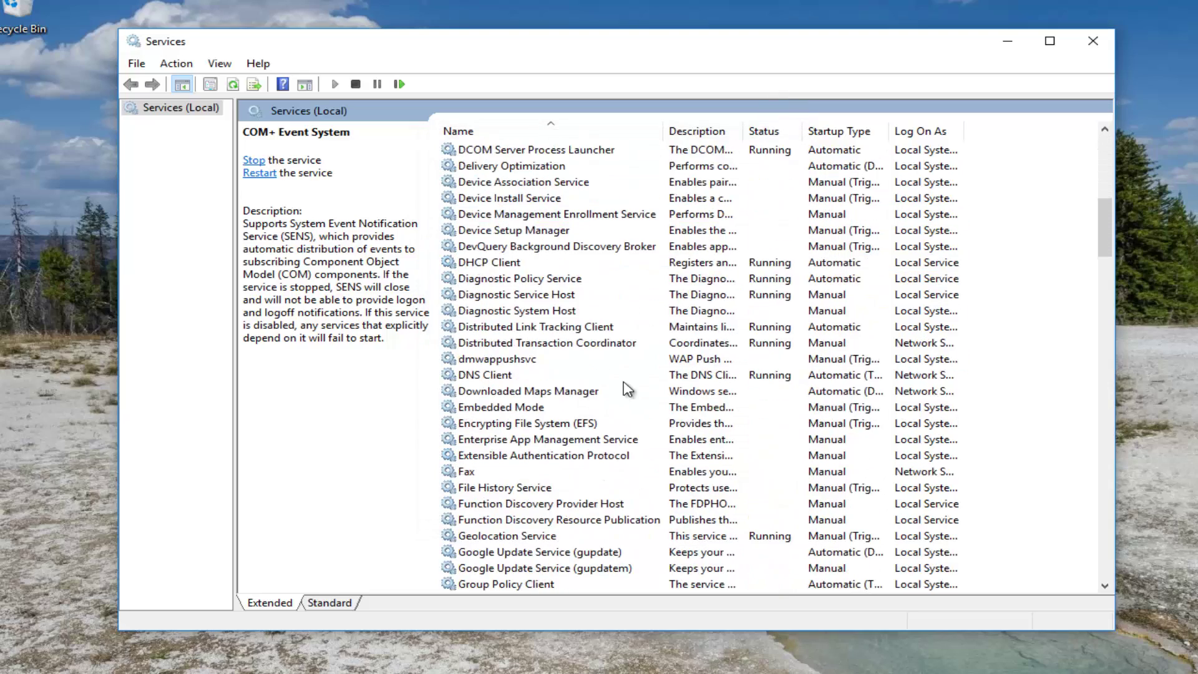
scroll(701, 376, "down", 20)
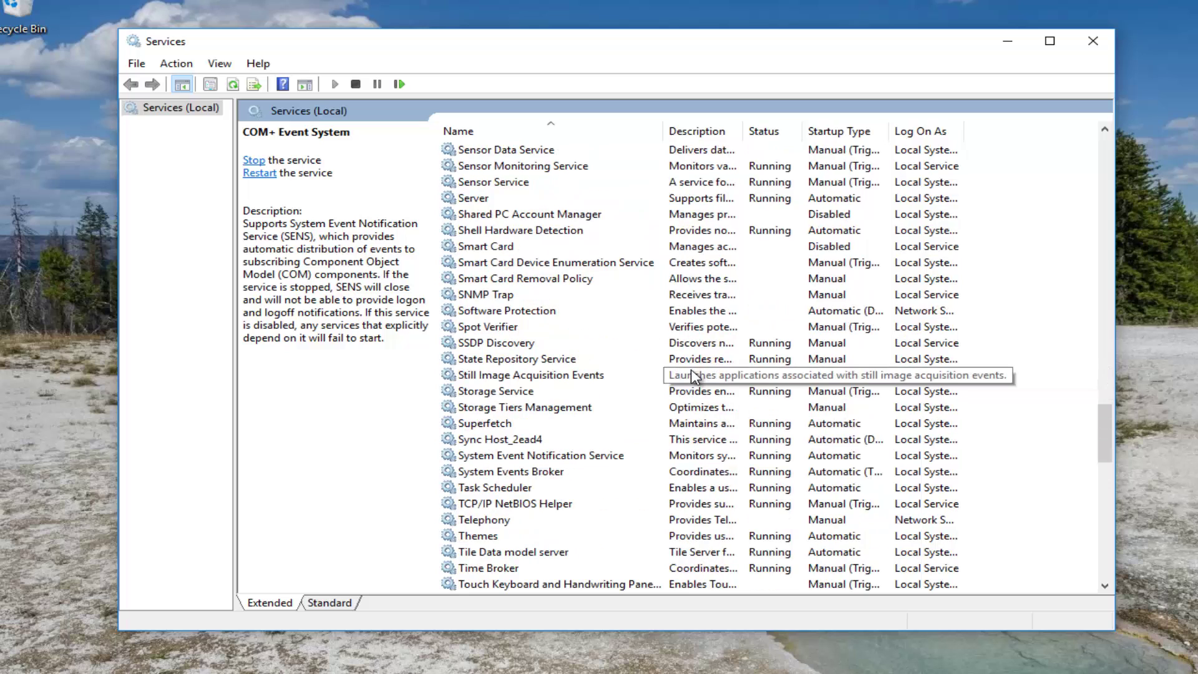
scroll(694, 377, "down", 18)
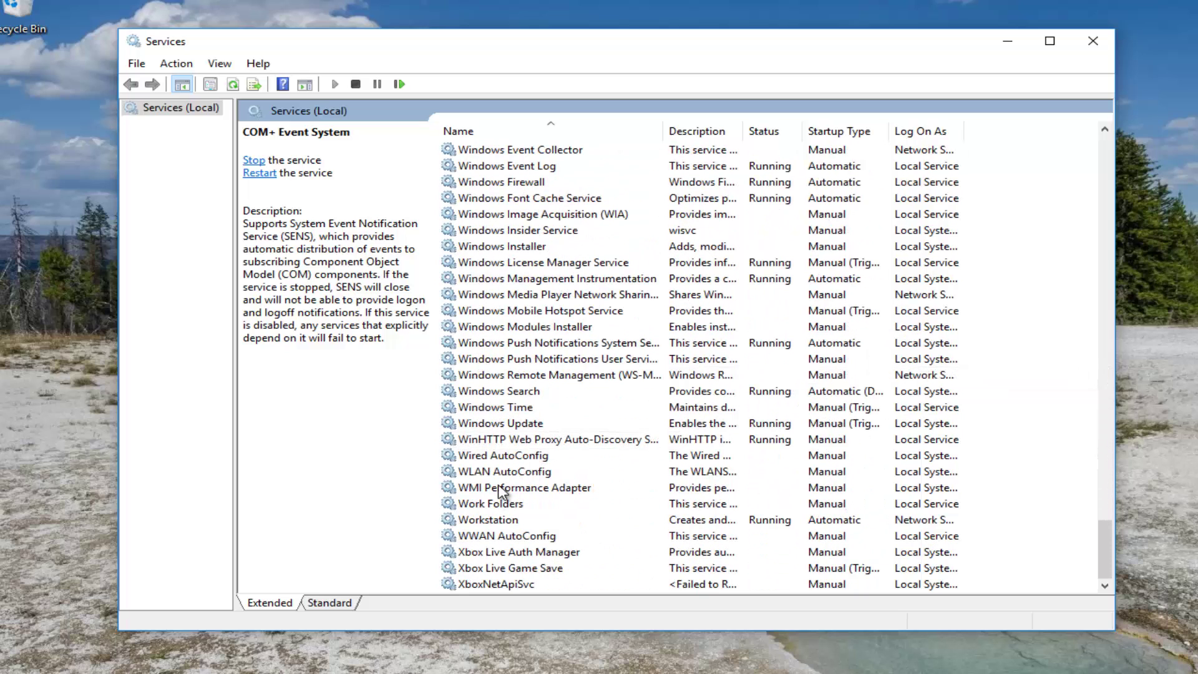
left_click(496, 422)
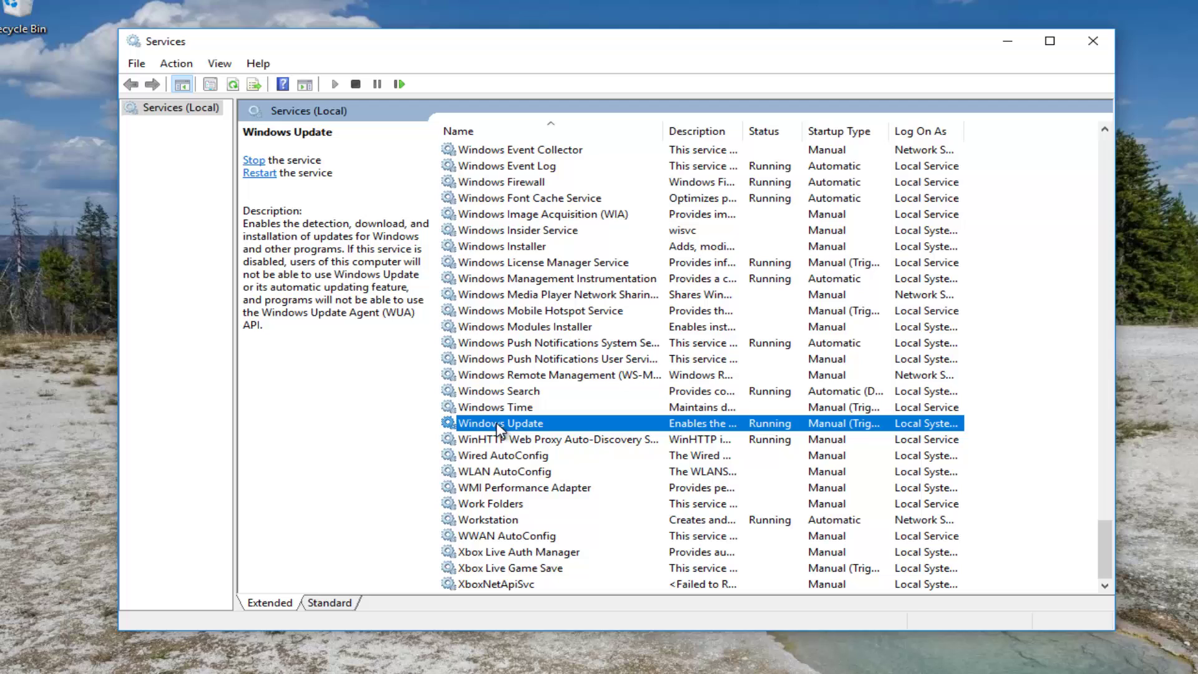
double_click(497, 423)
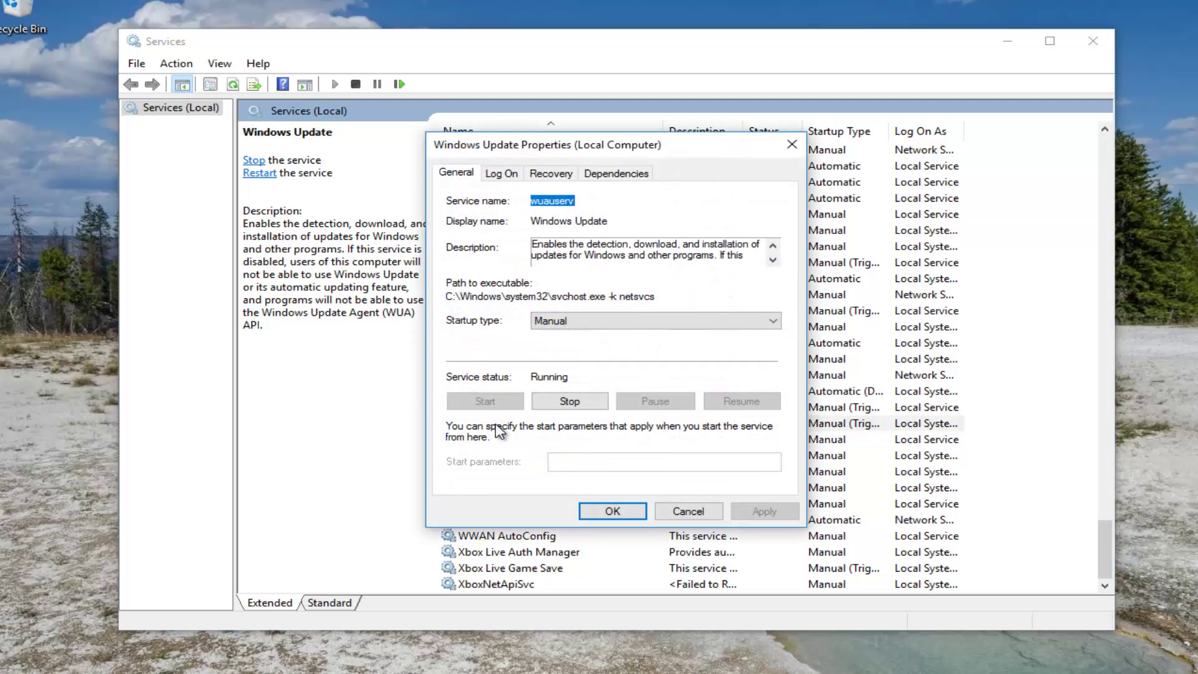
left_click(574, 324)
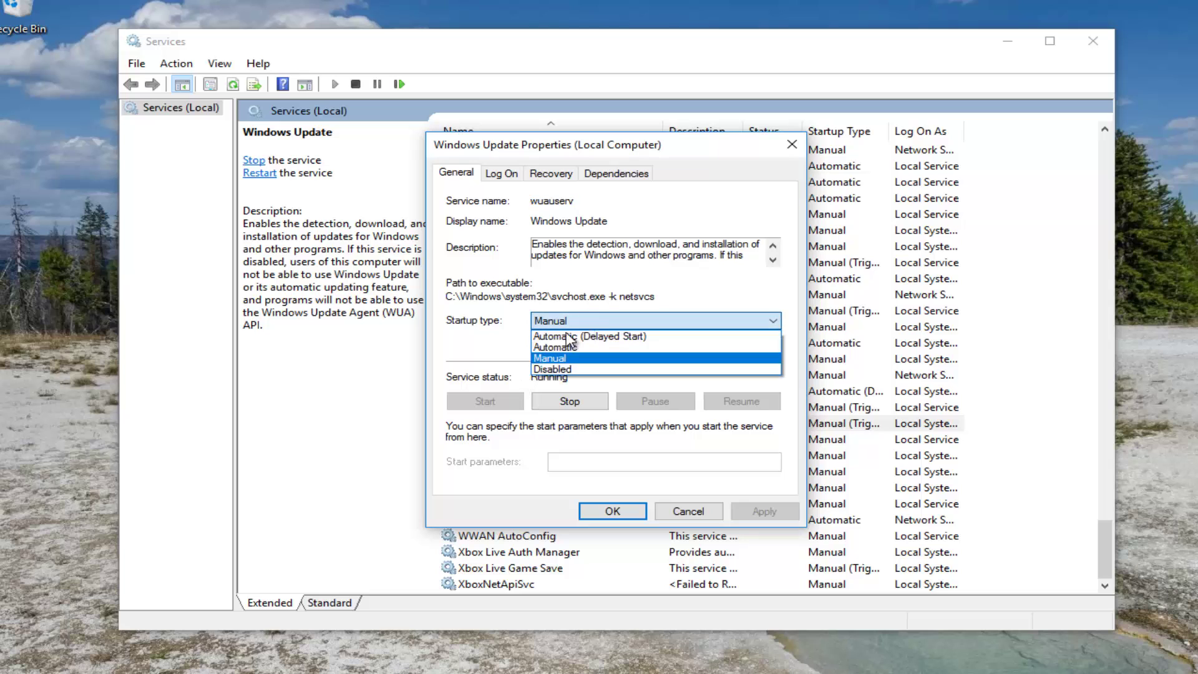
left_click(547, 359)
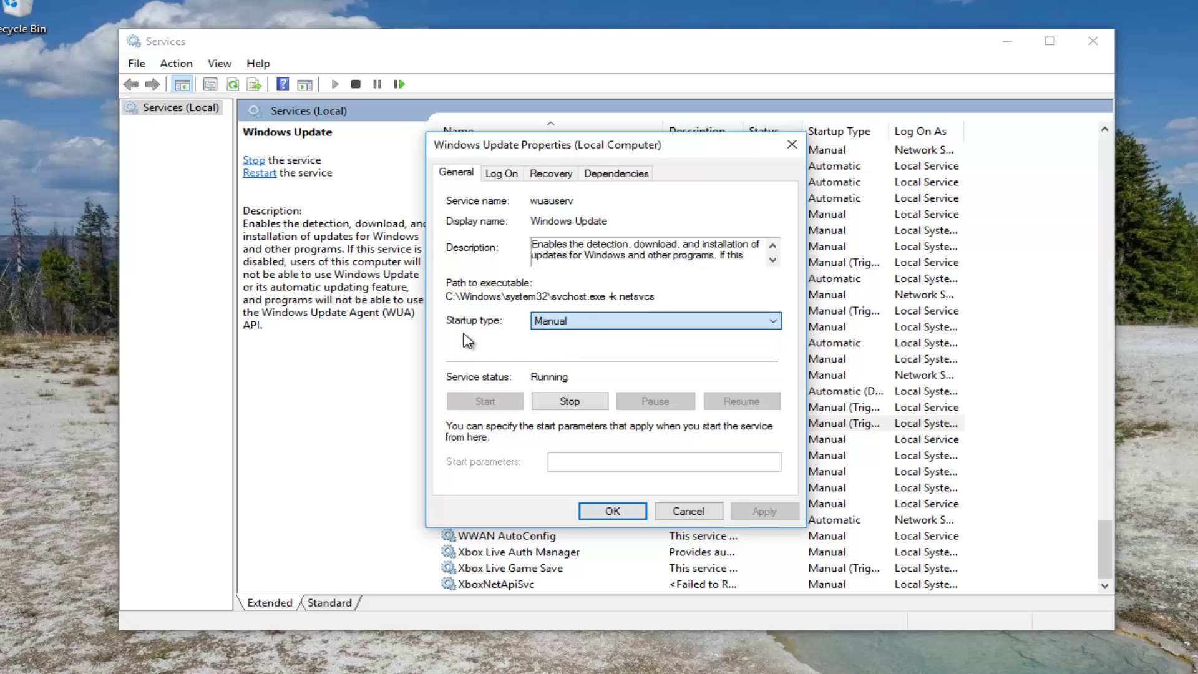
left_click(686, 511)
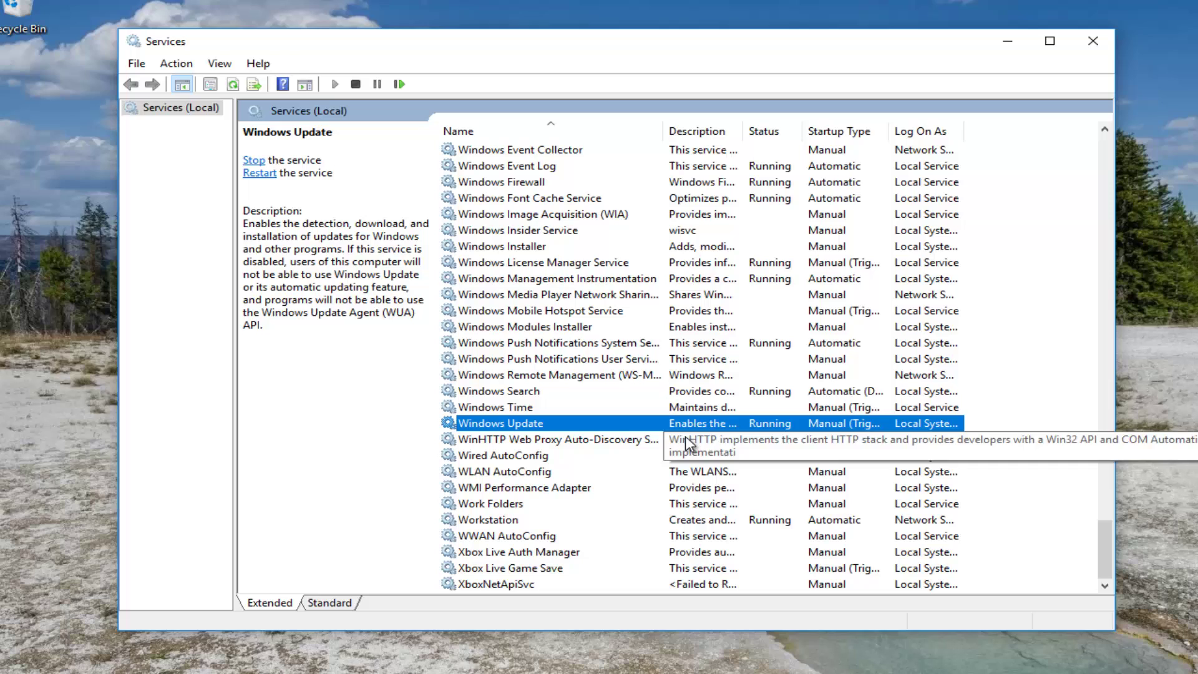
scroll(577, 375, "up", 20)
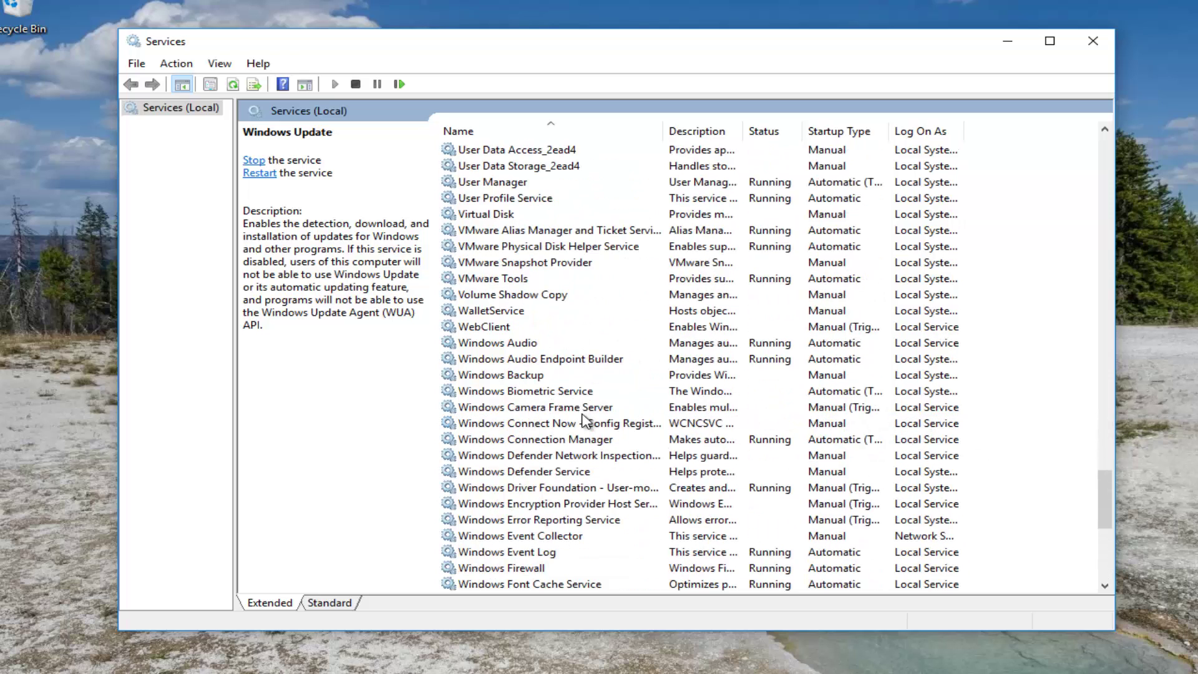
scroll(582, 415, "up", 5)
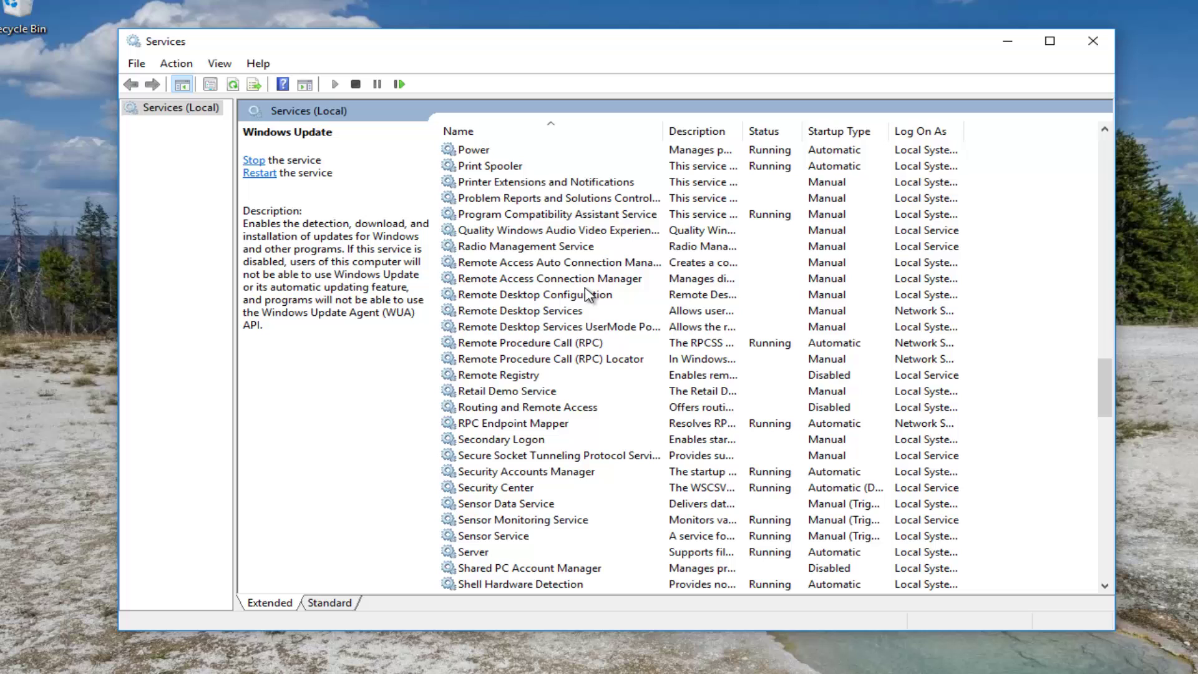
double_click(542, 343)
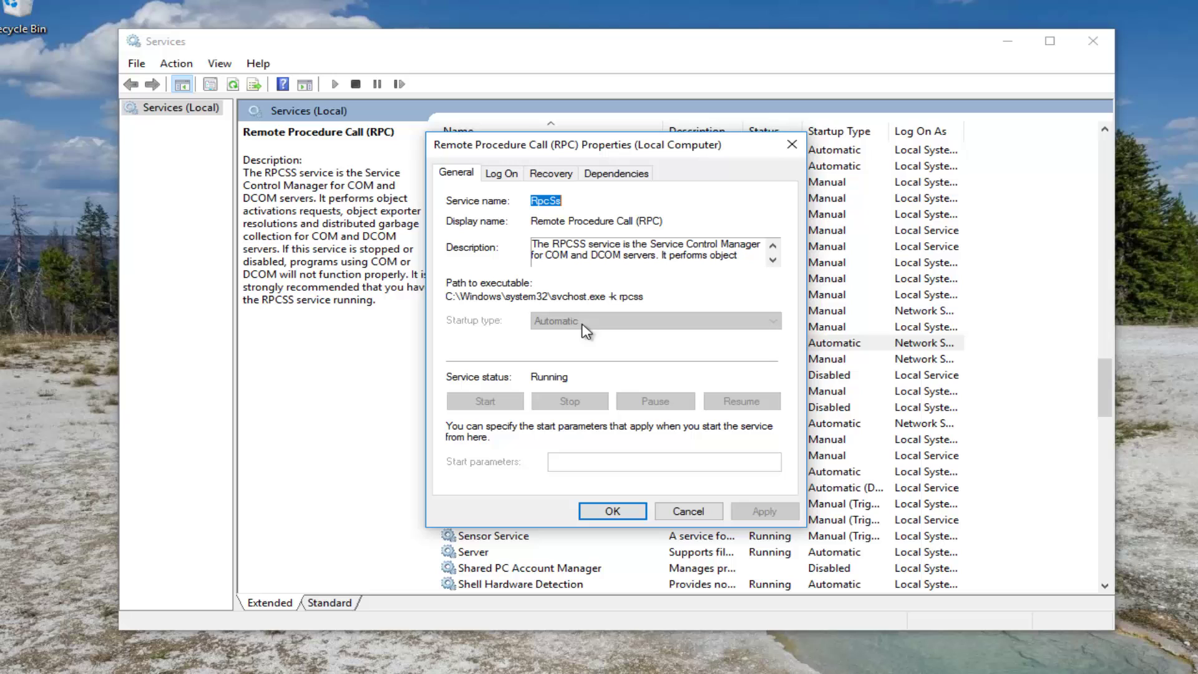
left_click(792, 144)
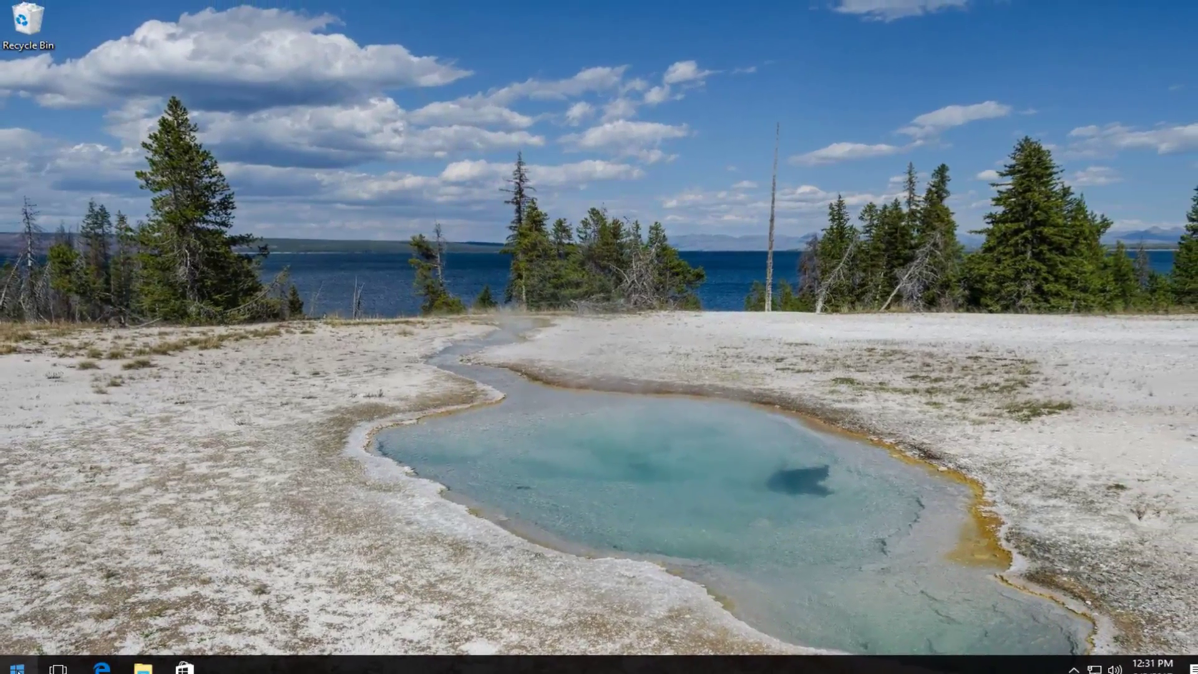
Step: Search the Start menu for 'control panel' and launch Control Panel
left_click(17, 669)
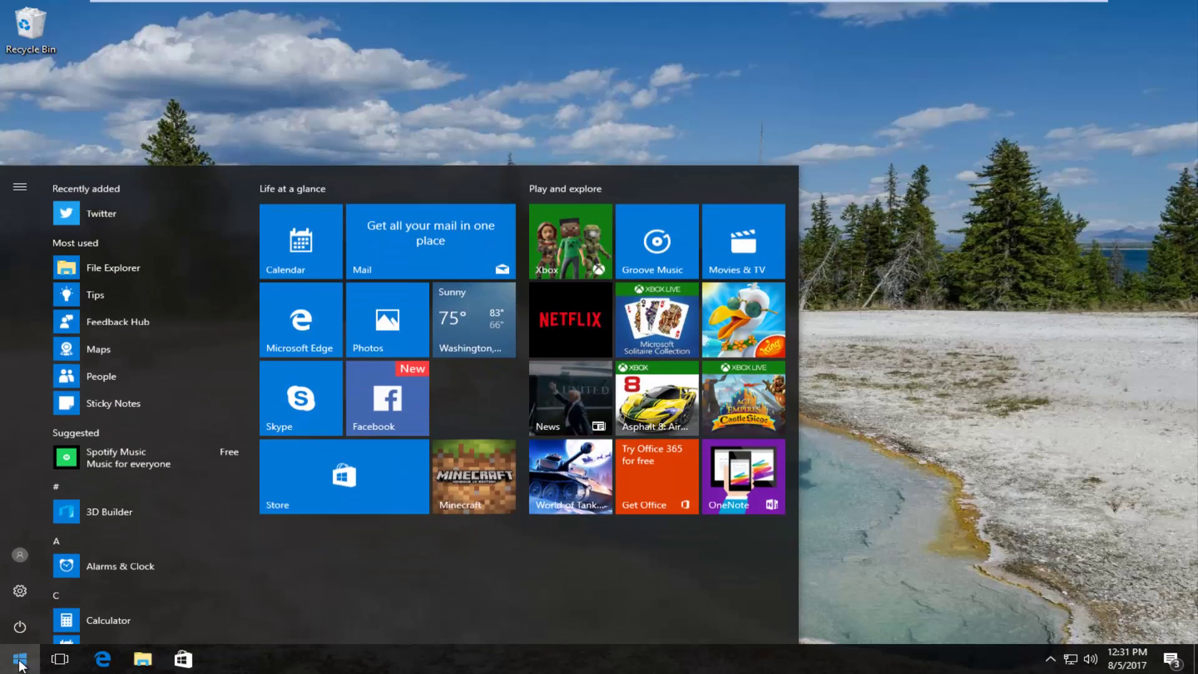
type("control")
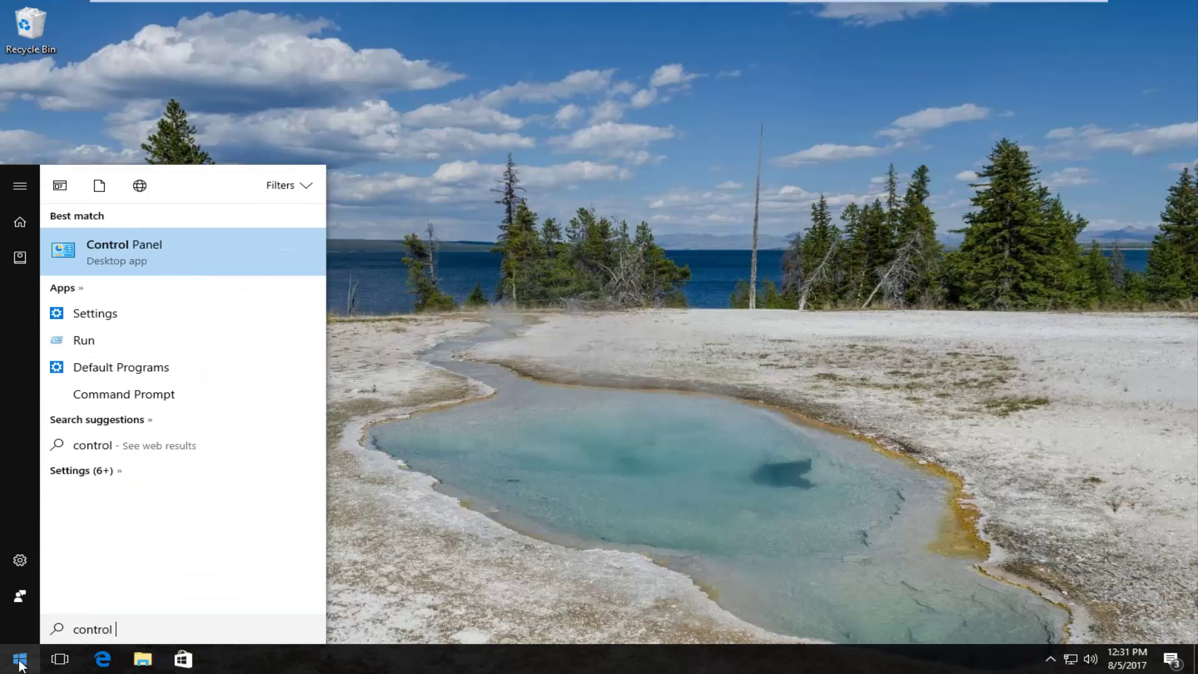
type(" panel")
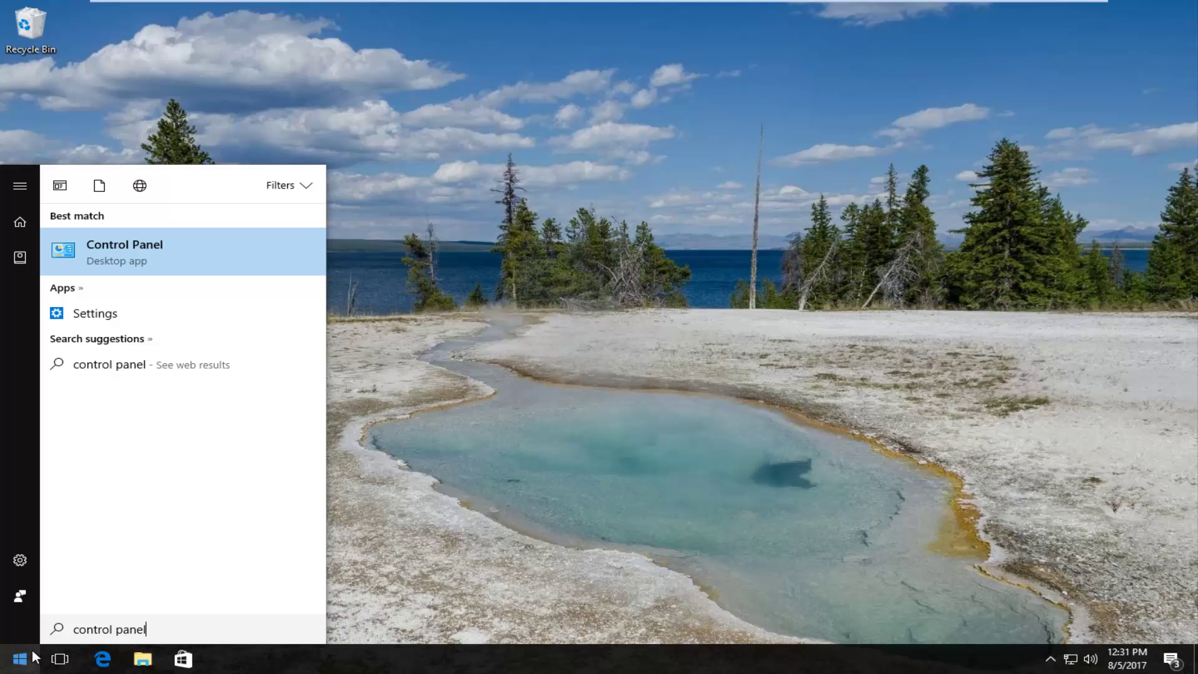
left_click(147, 255)
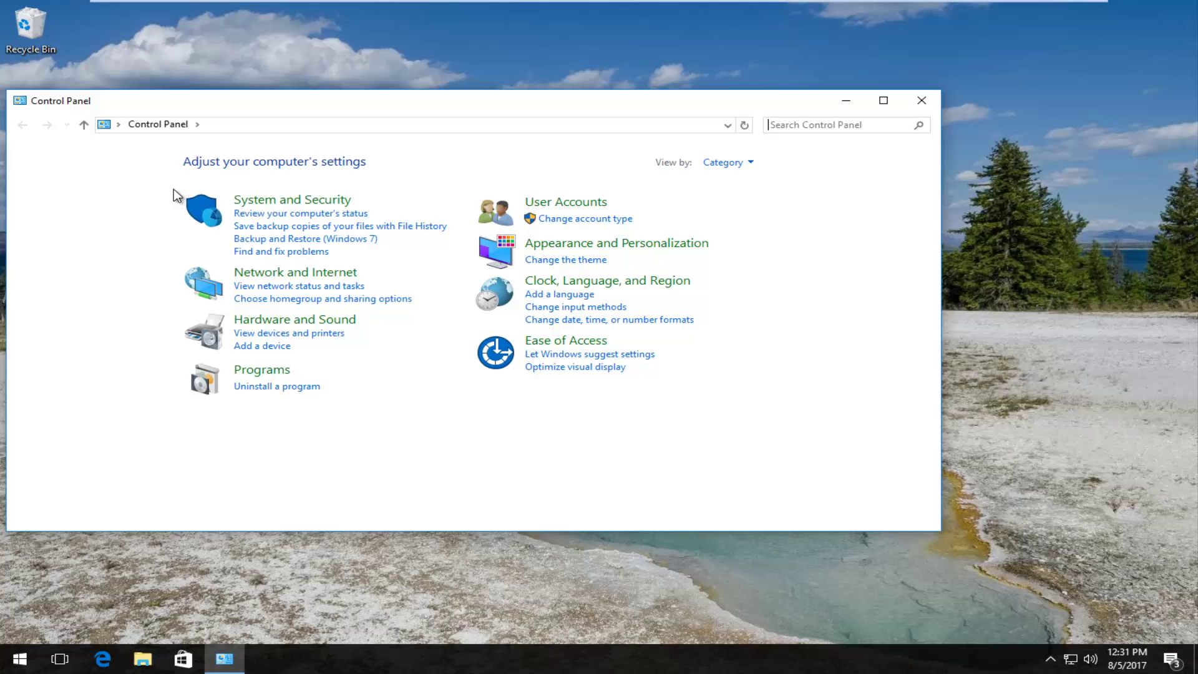
Step: Go through Network and Internet to the Network and Sharing Center
left_click_drag(193, 102, 306, 109)
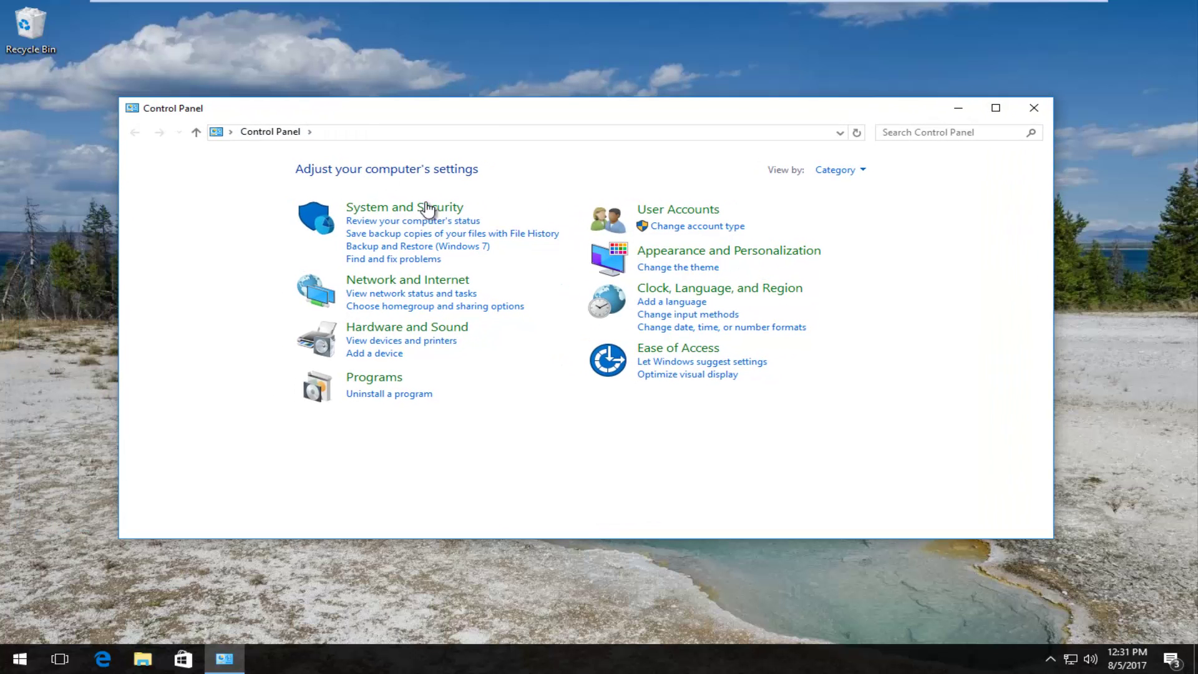
left_click(403, 282)
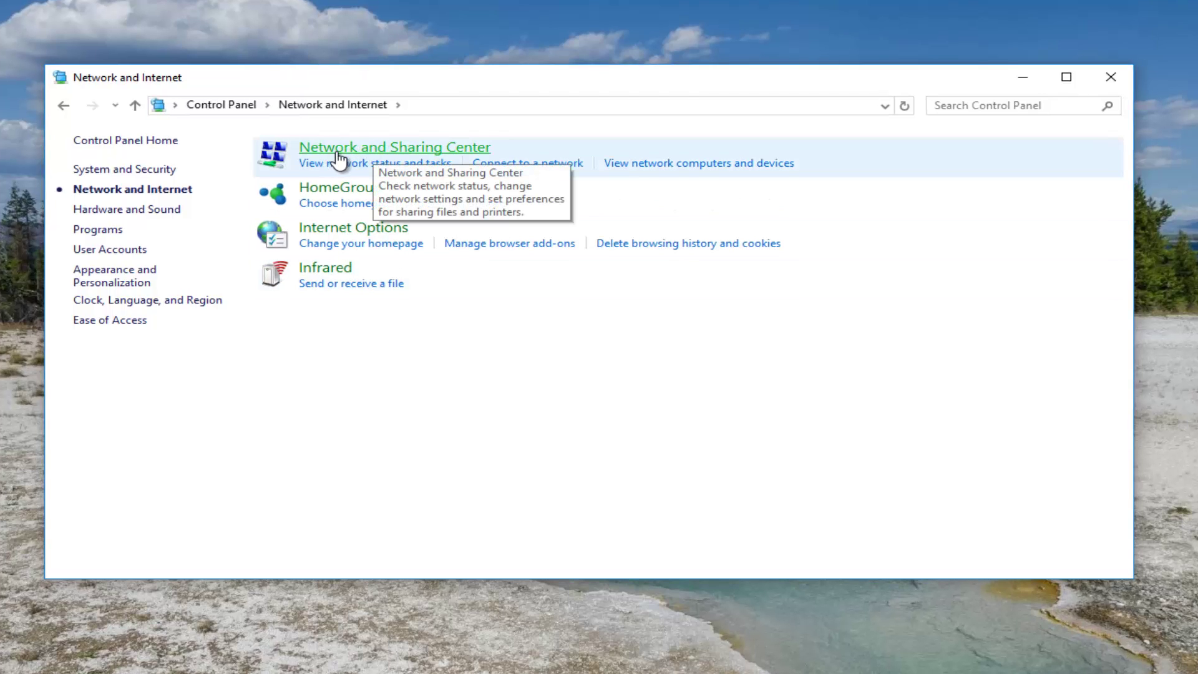
left_click(369, 152)
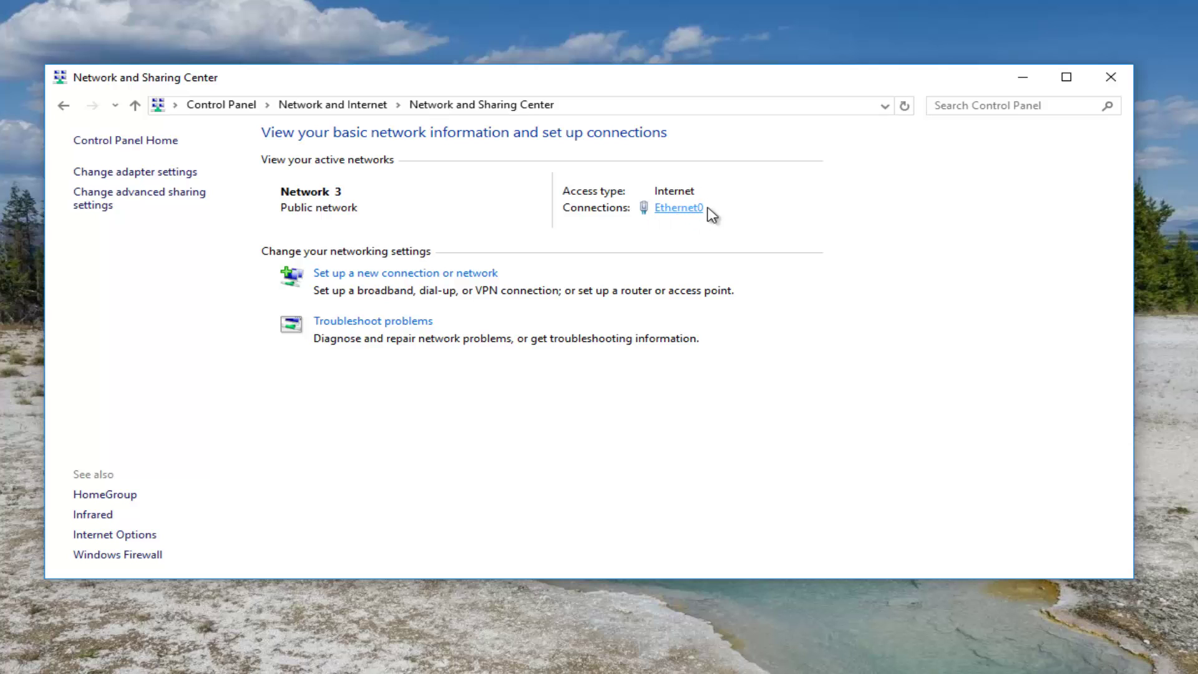
Step: Open Ethernet0's status, then its Properties, and select Internet Protocol Version 4 (TCP/IPv4)
left_click(667, 208)
left_click_drag(631, 166, 510, 137)
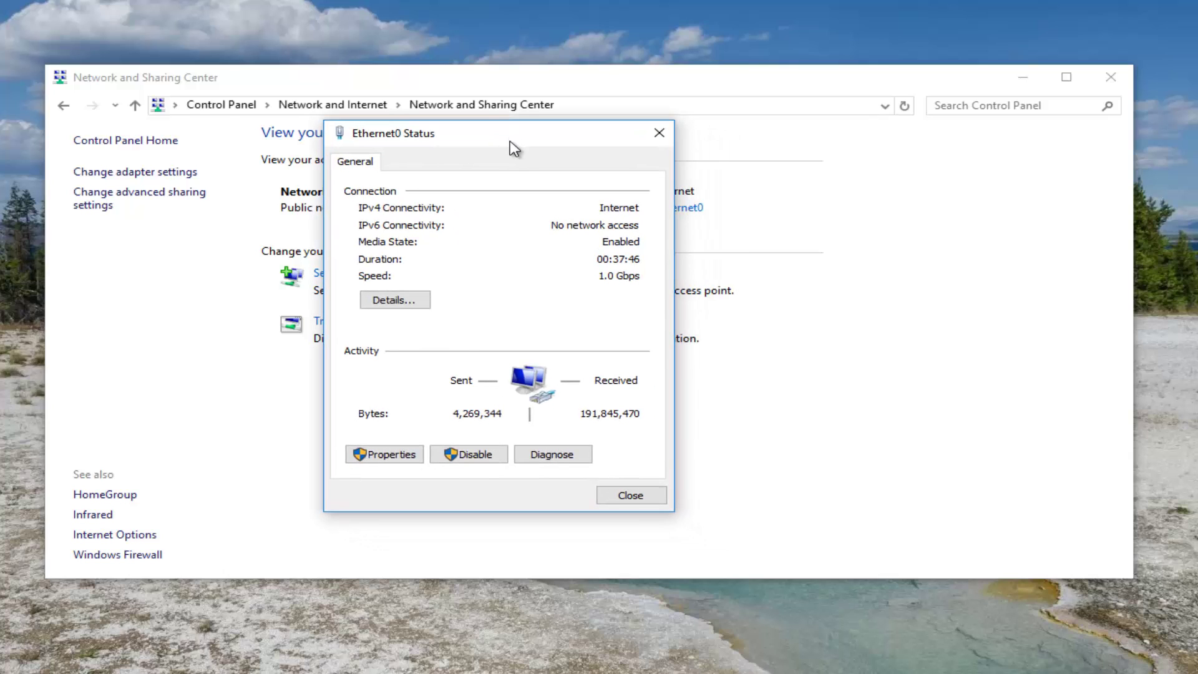
left_click(392, 454)
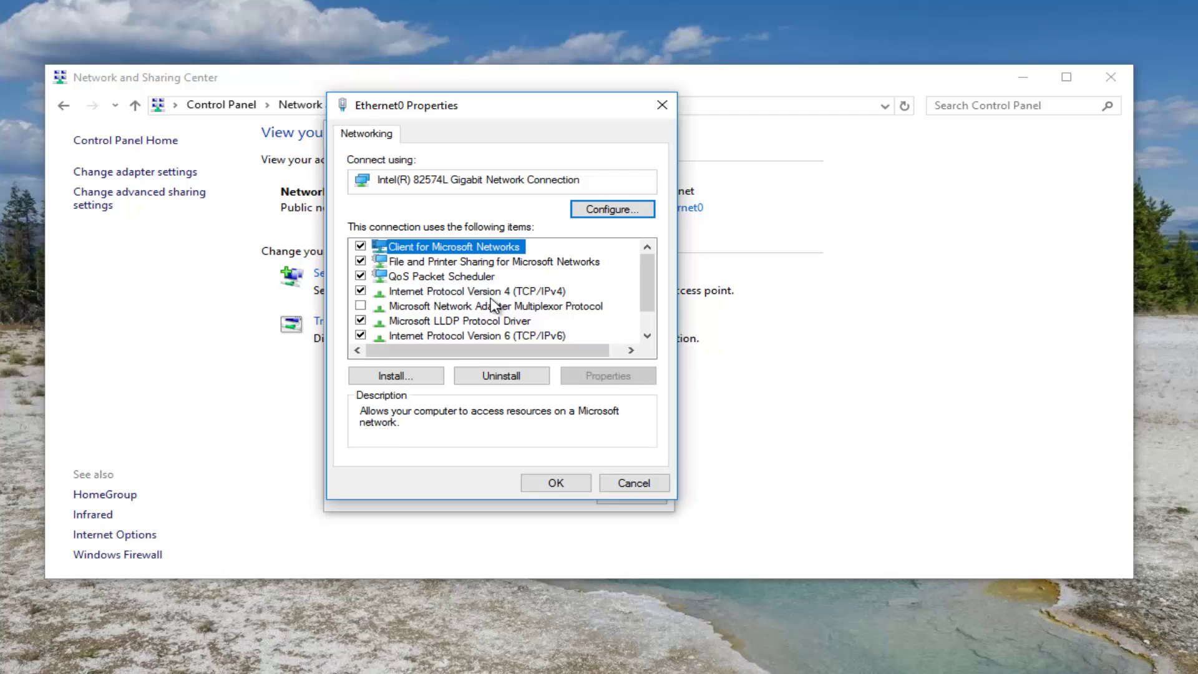
left_click(463, 295)
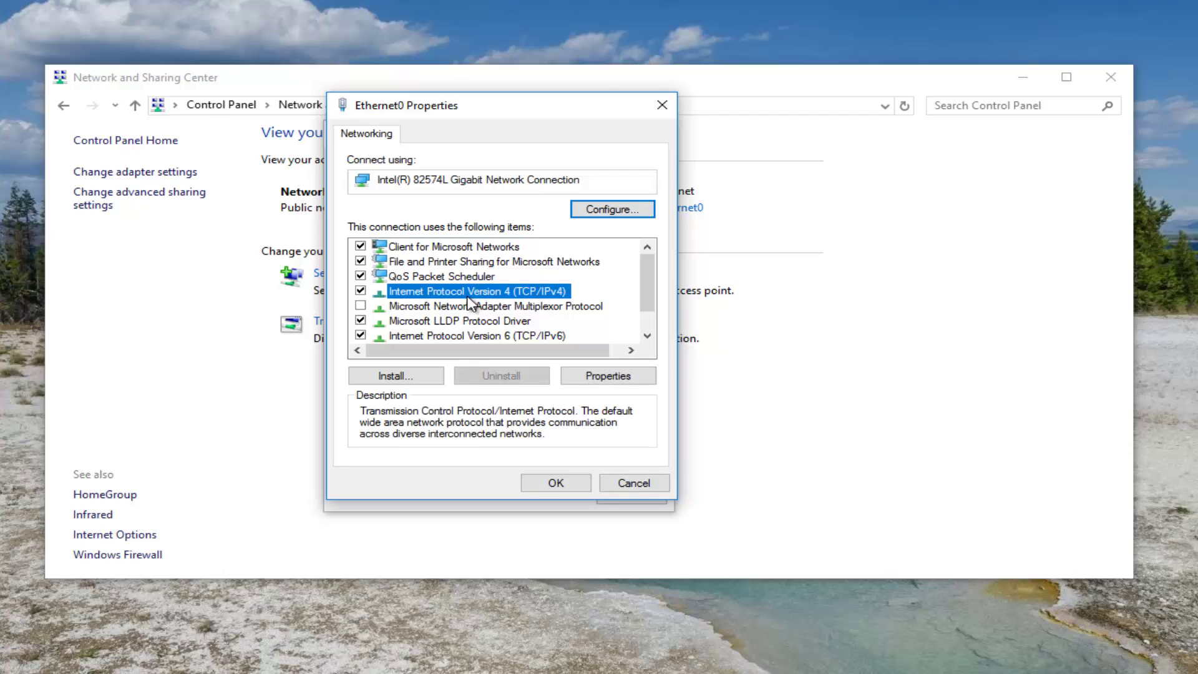
Step: In the IPv4 properties, switch to manual DNS and enter 8.8.8.8 as the preferred server
left_click(593, 377)
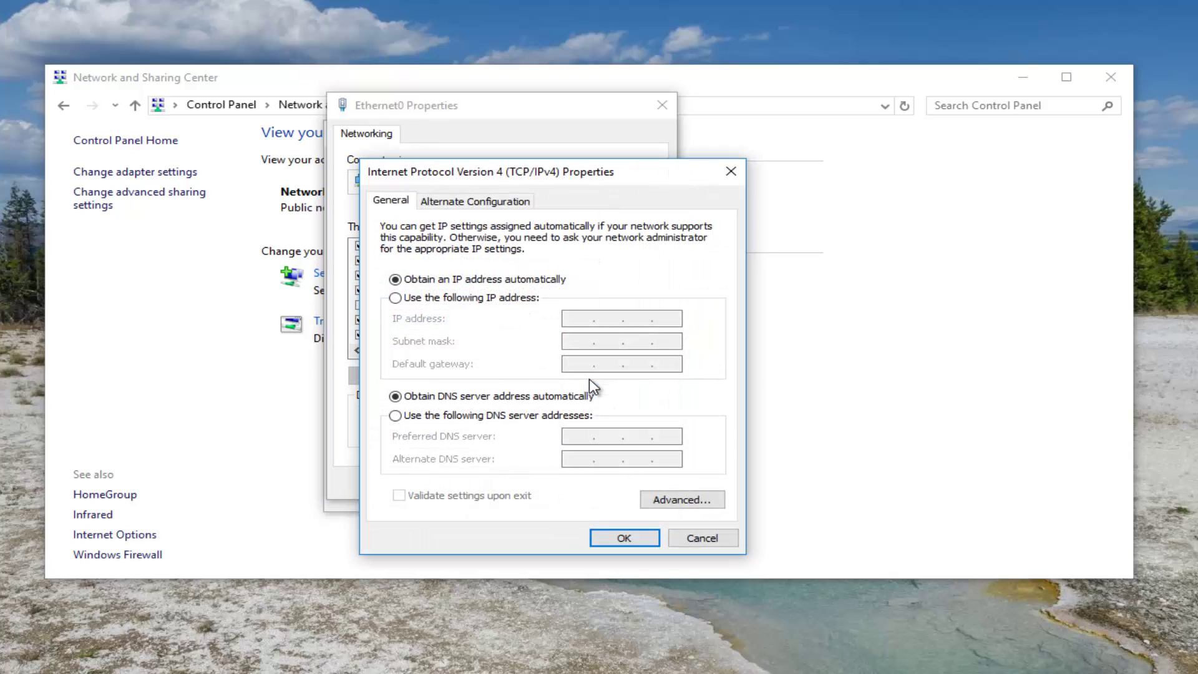
left_click_drag(512, 177, 470, 108)
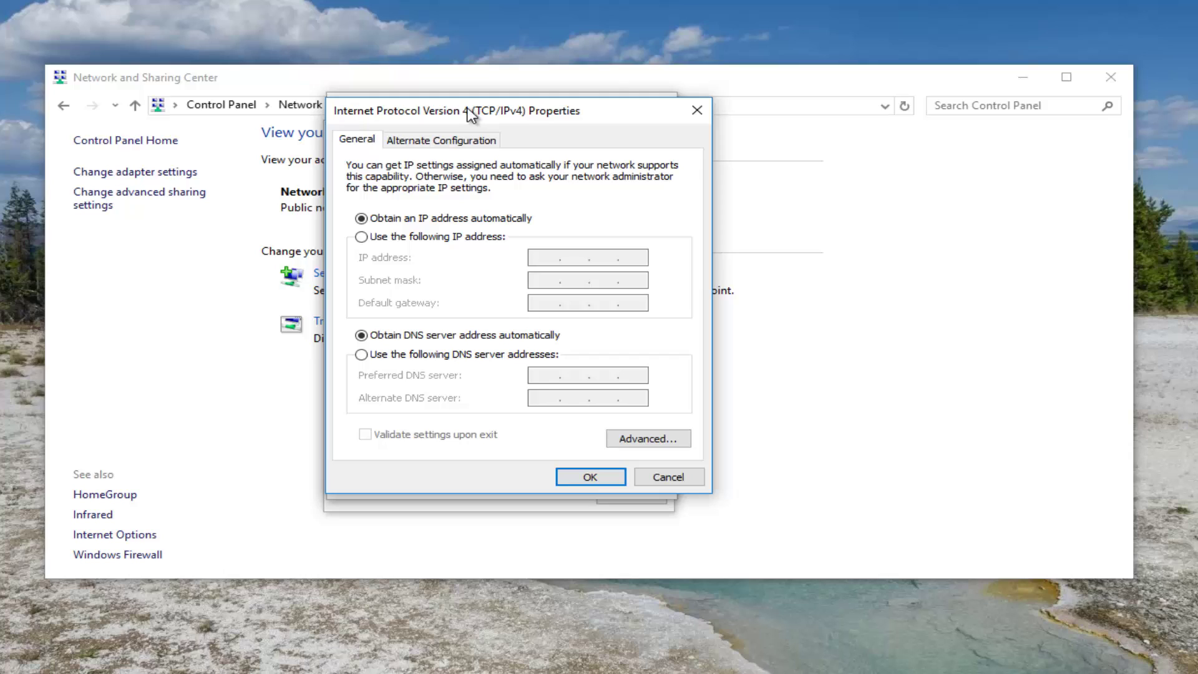
left_click(361, 355)
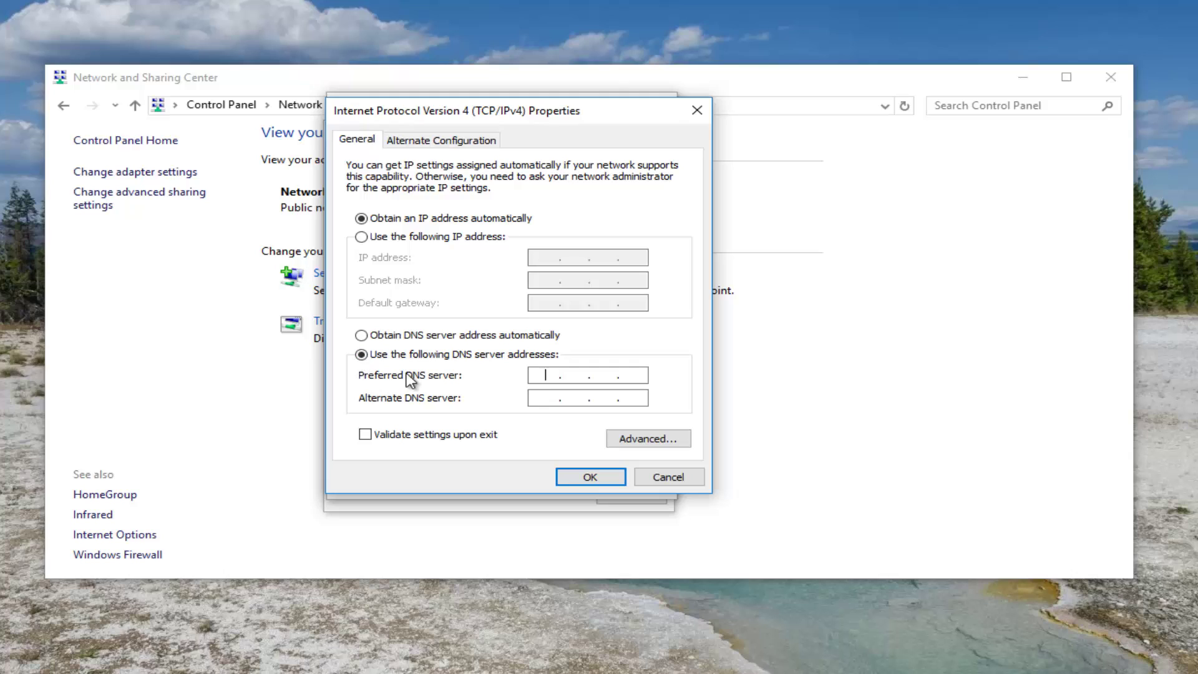
left_click(540, 377)
type("8.8.8.8")
double_click(551, 377)
type("888")
left_click(762, 397)
double_click(546, 377)
type("83")
key("BackSpace")
Step: Enter 8.8.4.4 as the alternate DNS server and close the IPv4 and Ethernet0 dialogs
left_click(536, 399)
type("8.8.4.4")
left_click(664, 482)
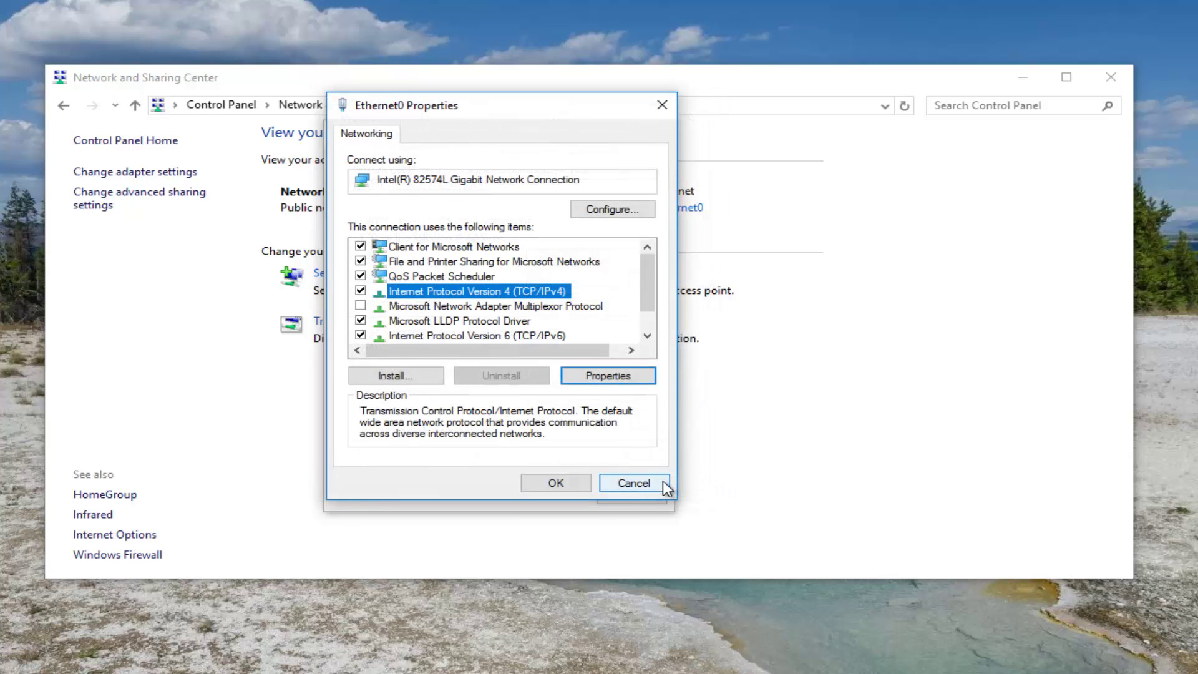
left_click(662, 106)
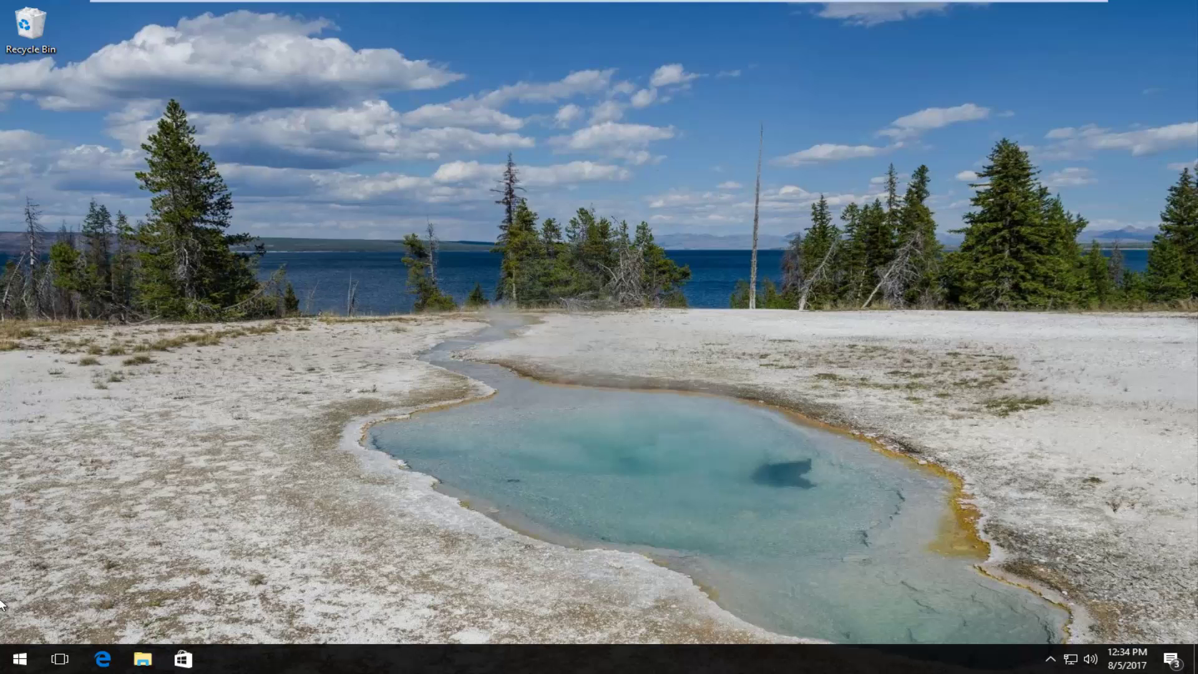
Step: Reopen Control Panel by searching 'control panel' from the Start menu
key("super")
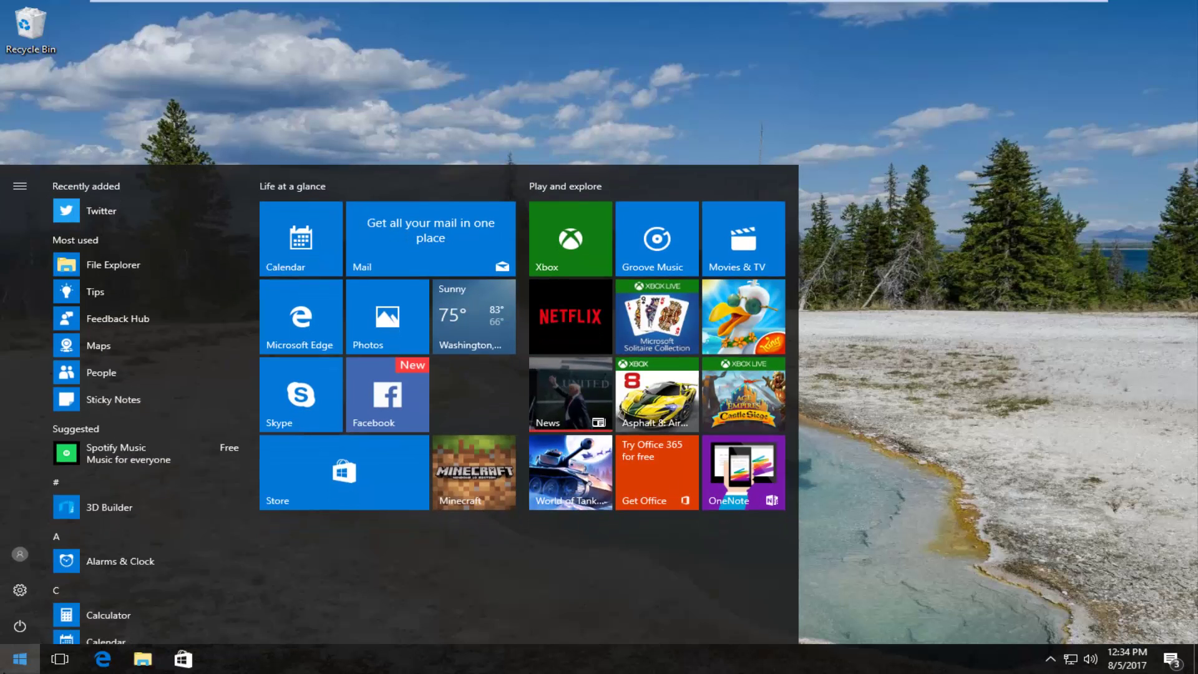
type("control panel")
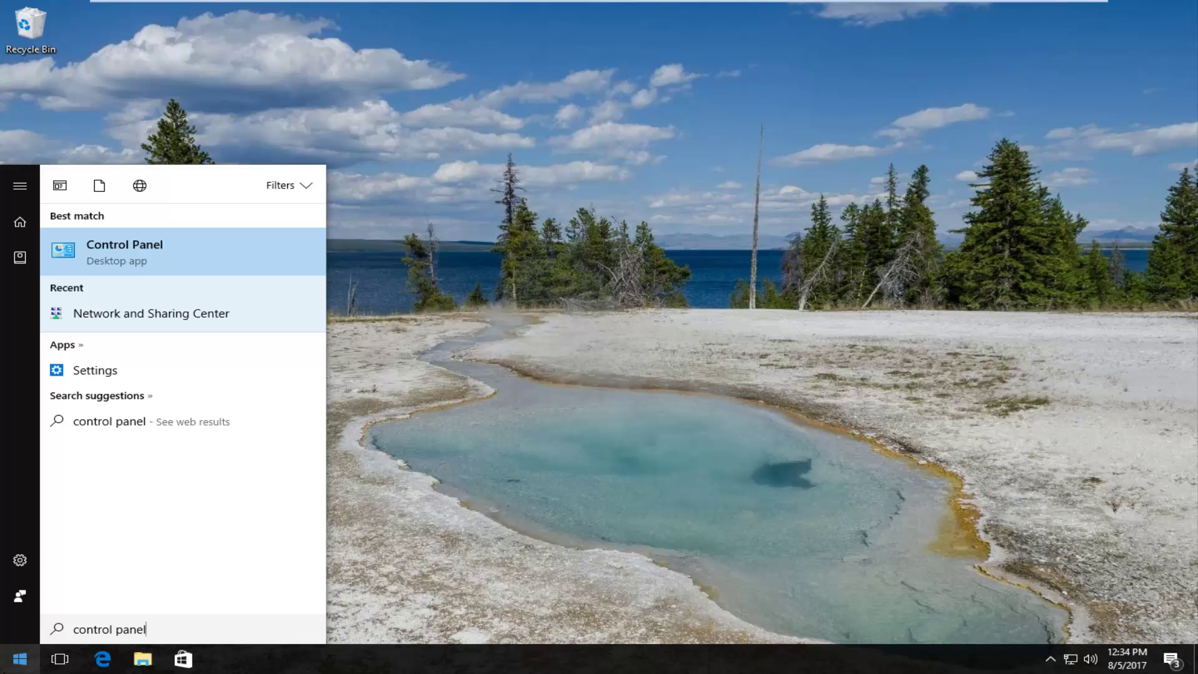
left_click(128, 256)
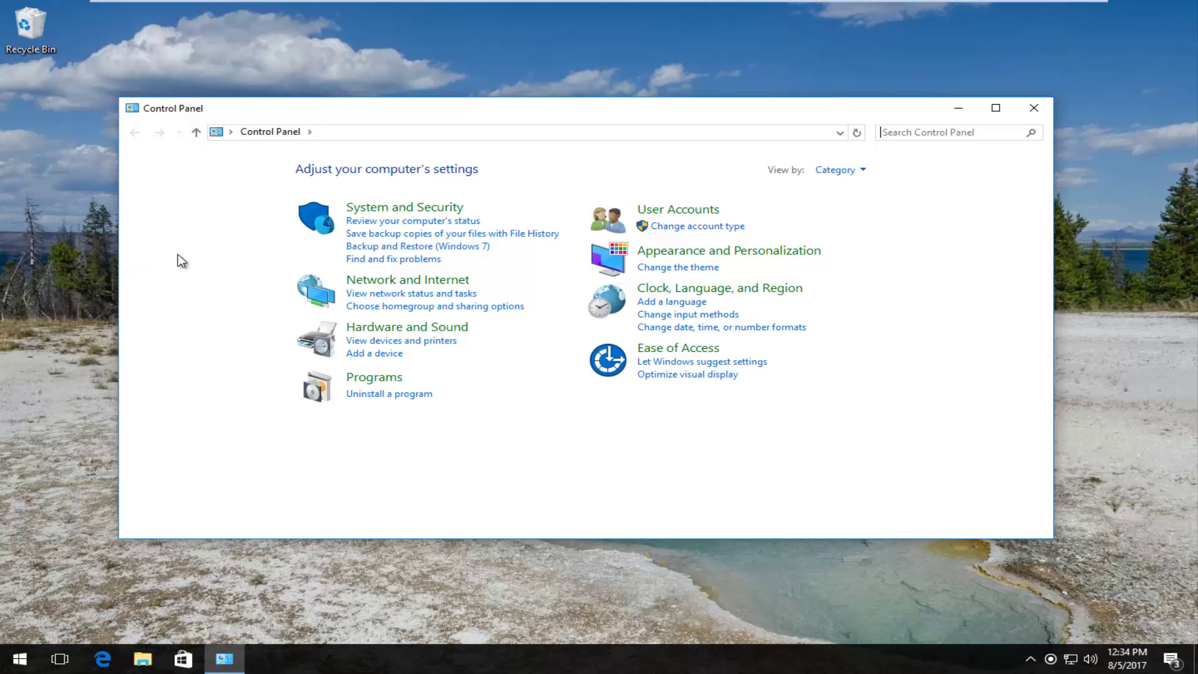
Step: Open Internet Options under Network and Internet and show its Connections tab
left_click(371, 287)
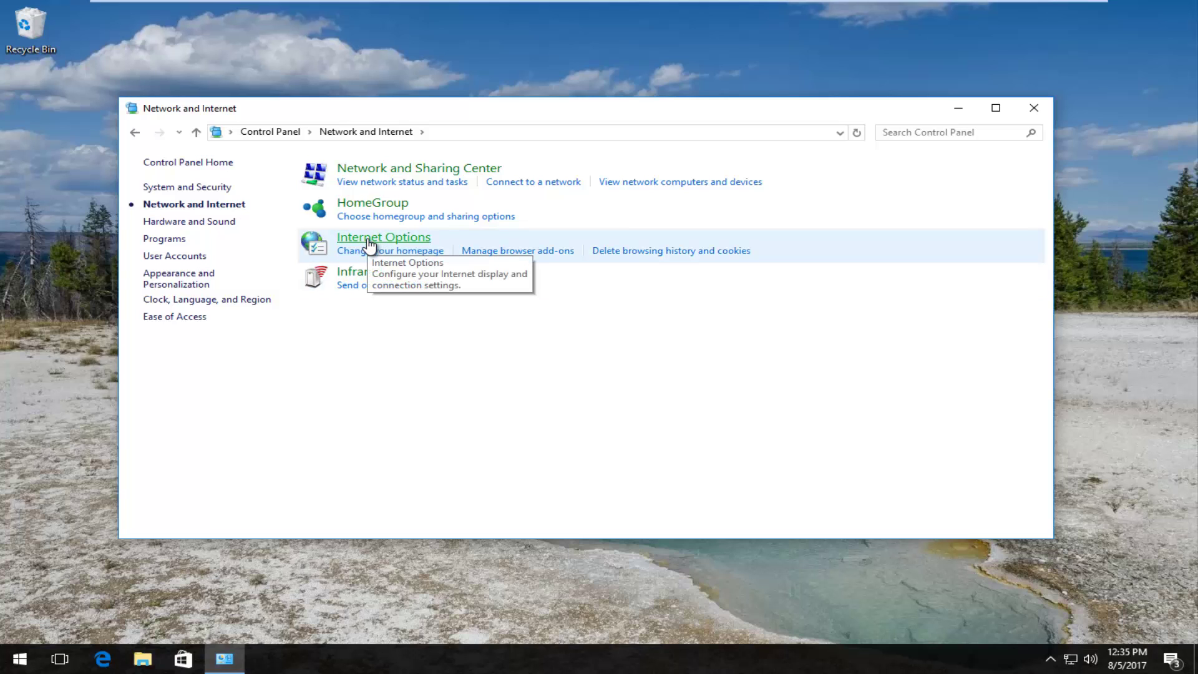
left_click(370, 242)
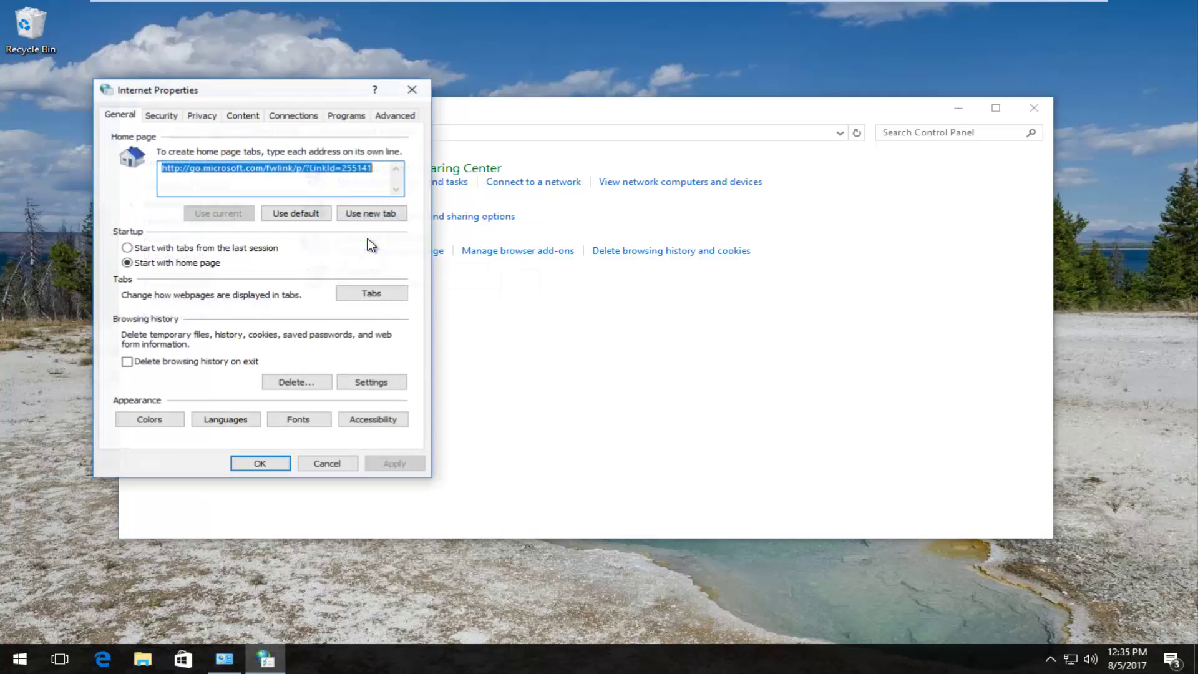
left_click_drag(256, 93, 519, 138)
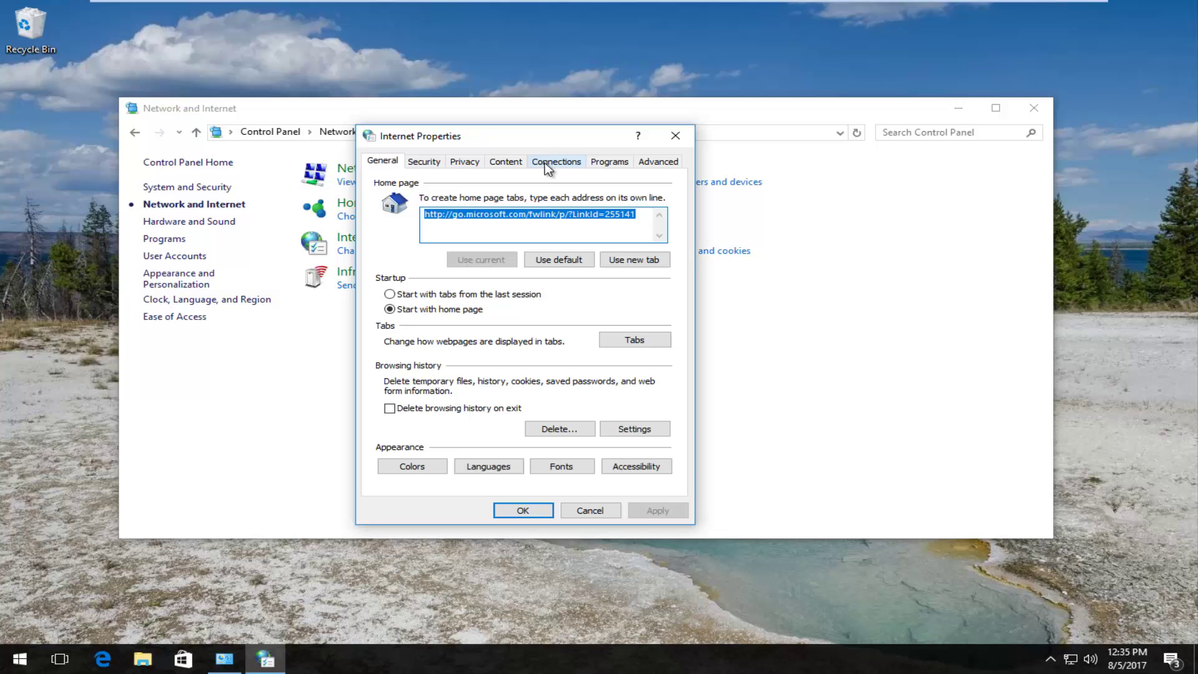
left_click(547, 163)
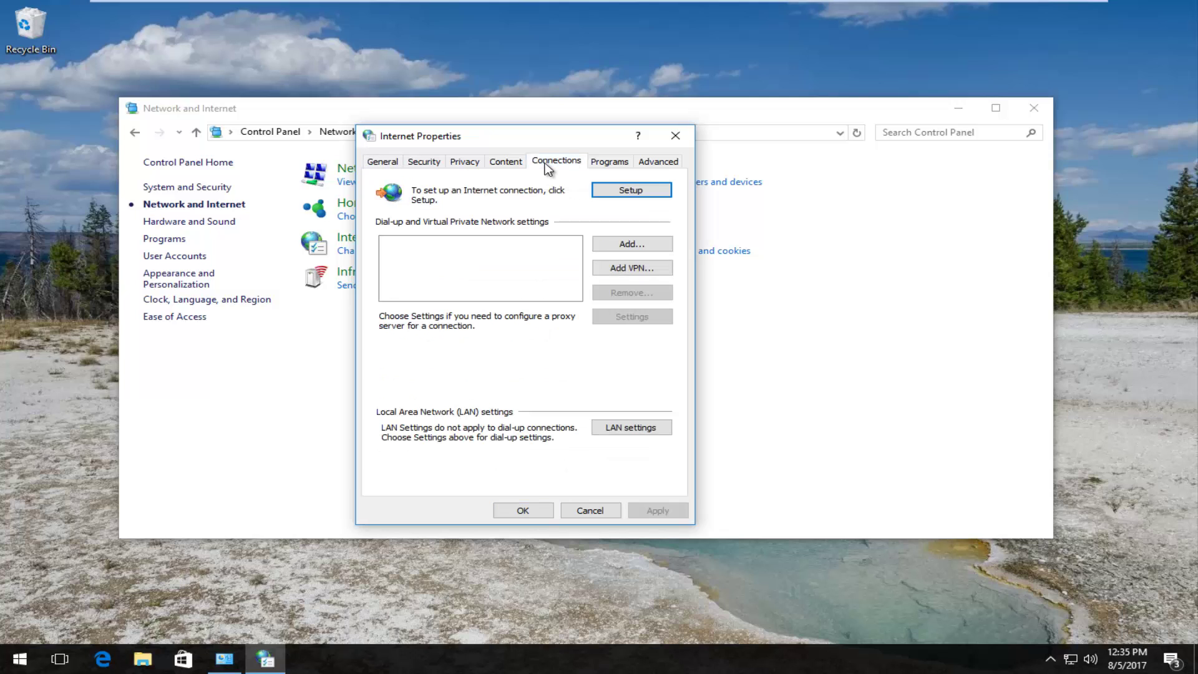
Step: Confirm LAN settings with 'Automatically detect settings' on and no script or proxy
left_click(628, 430)
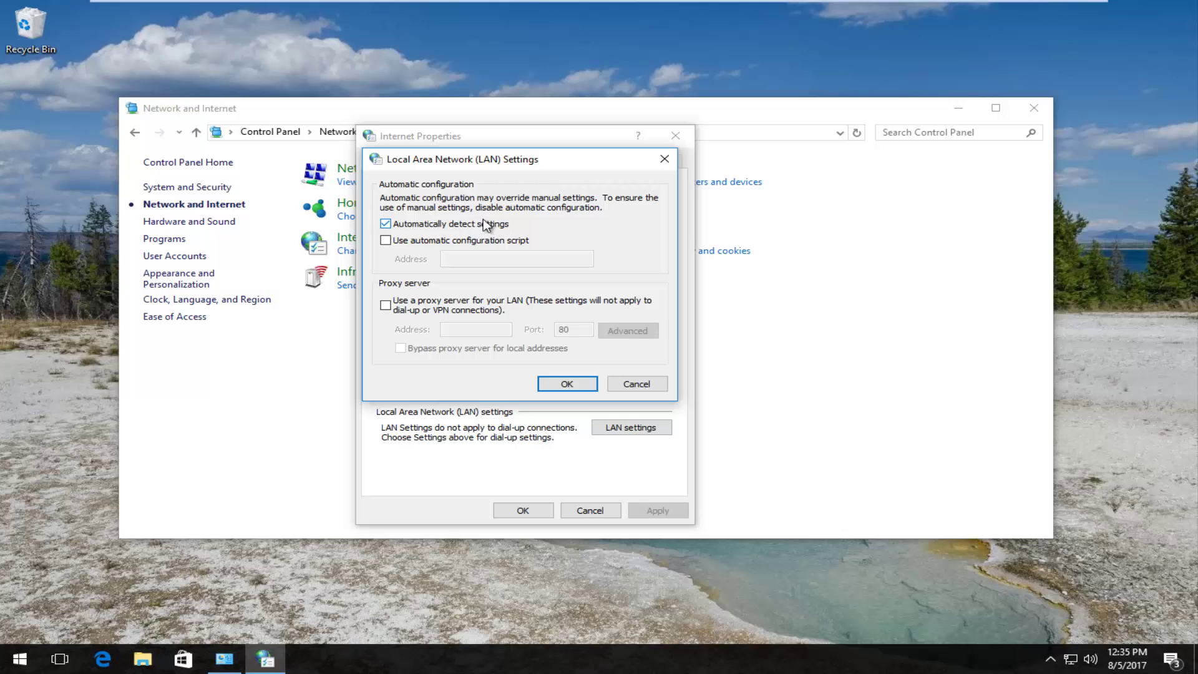
left_click(575, 386)
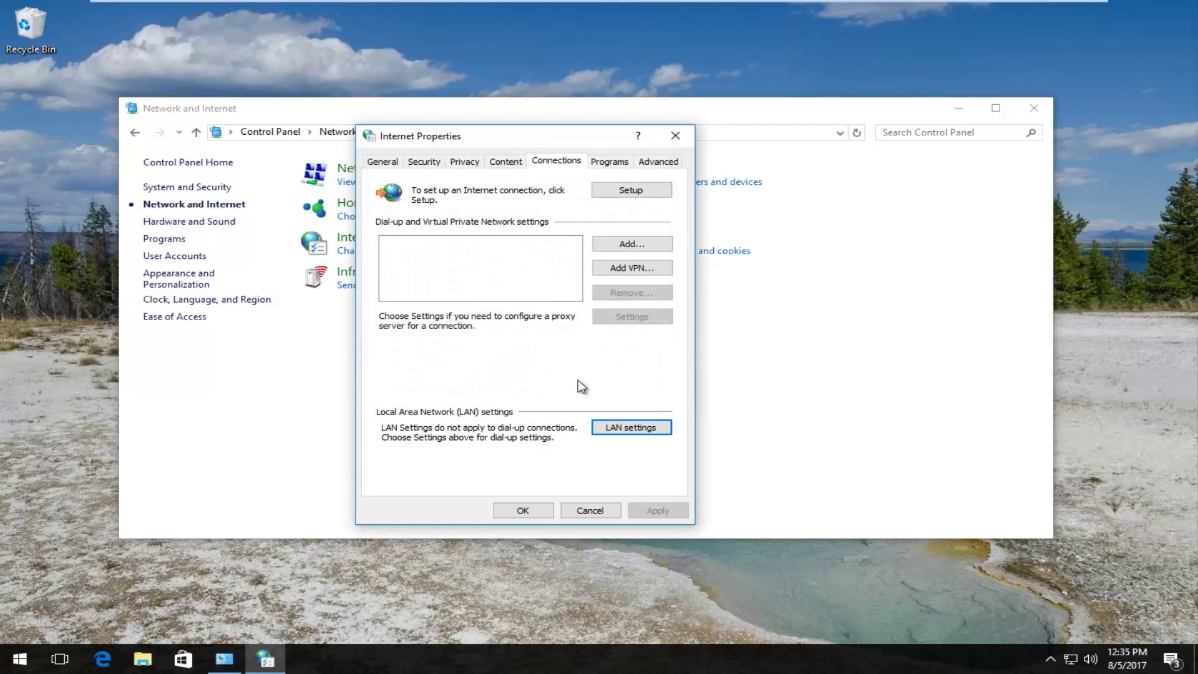
Step: Close Internet Properties and the Network and Internet window
left_click(676, 137)
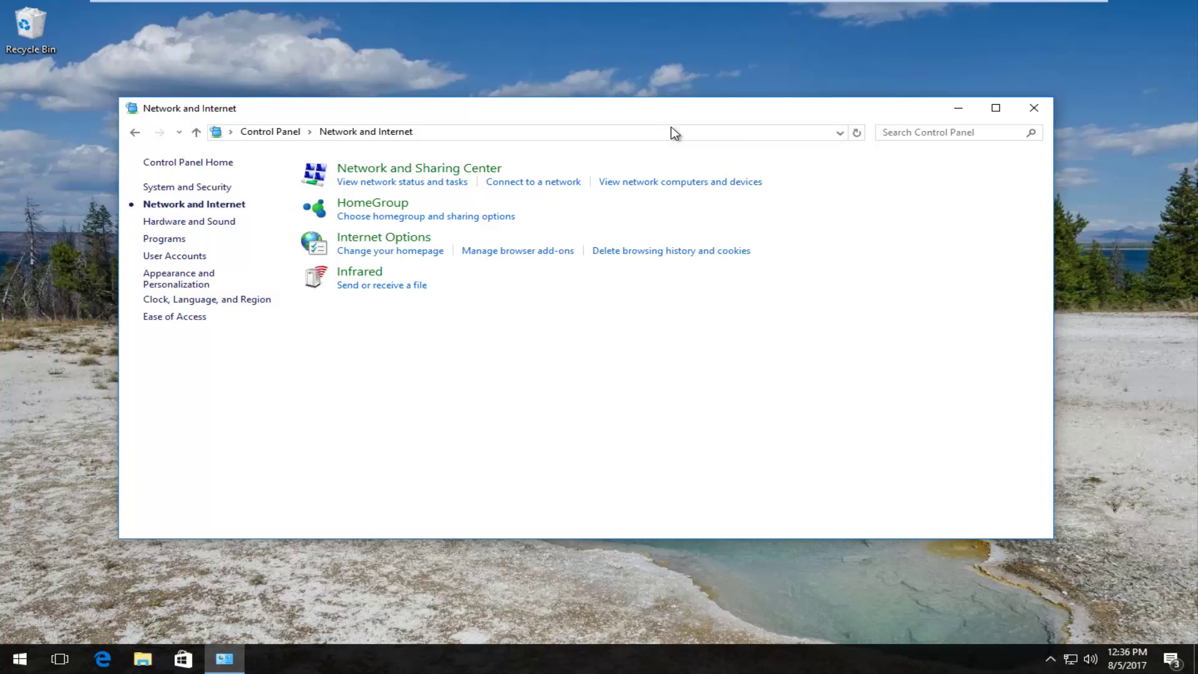
left_click(1034, 108)
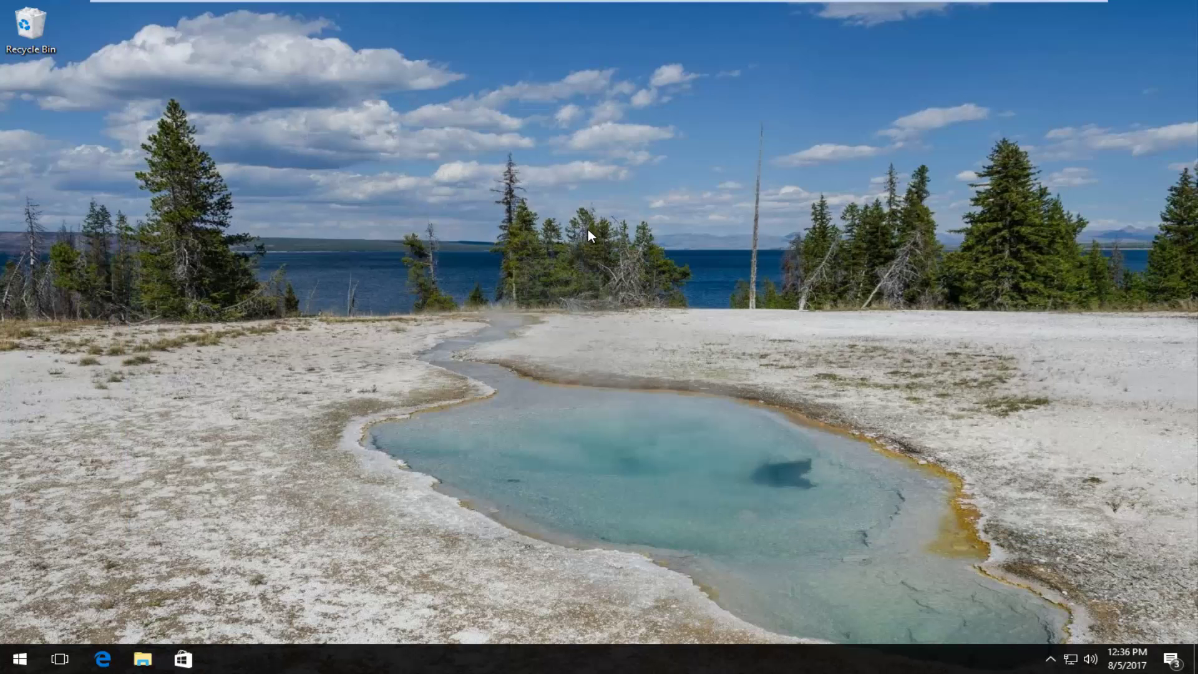